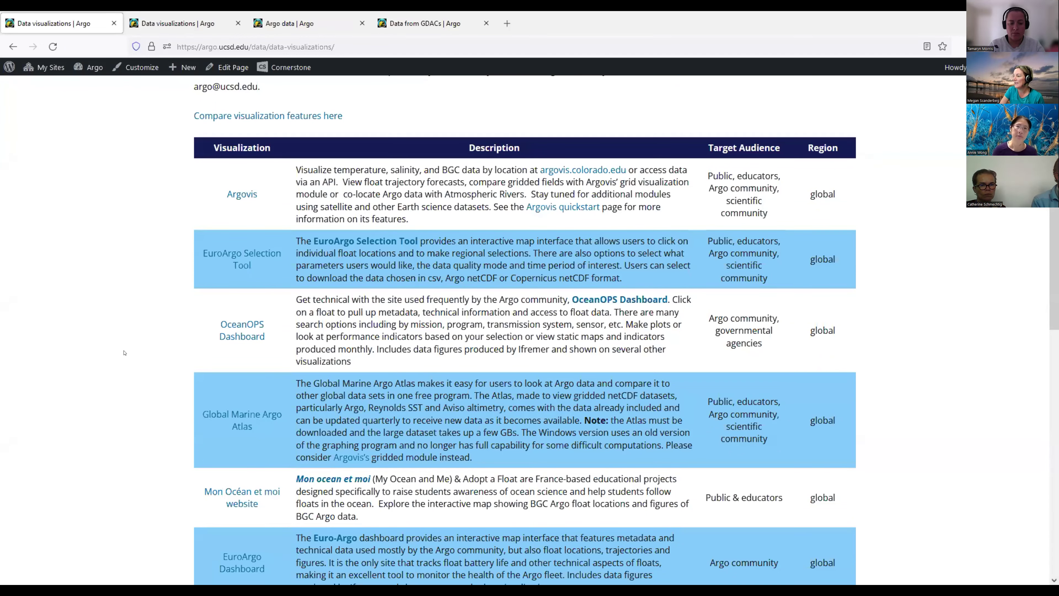
- Review the table of Argo visualization tools, including their descriptions, target audiences and regions, from Argovis down to Ocean Navigator
scroll(124, 352, "down", 4)
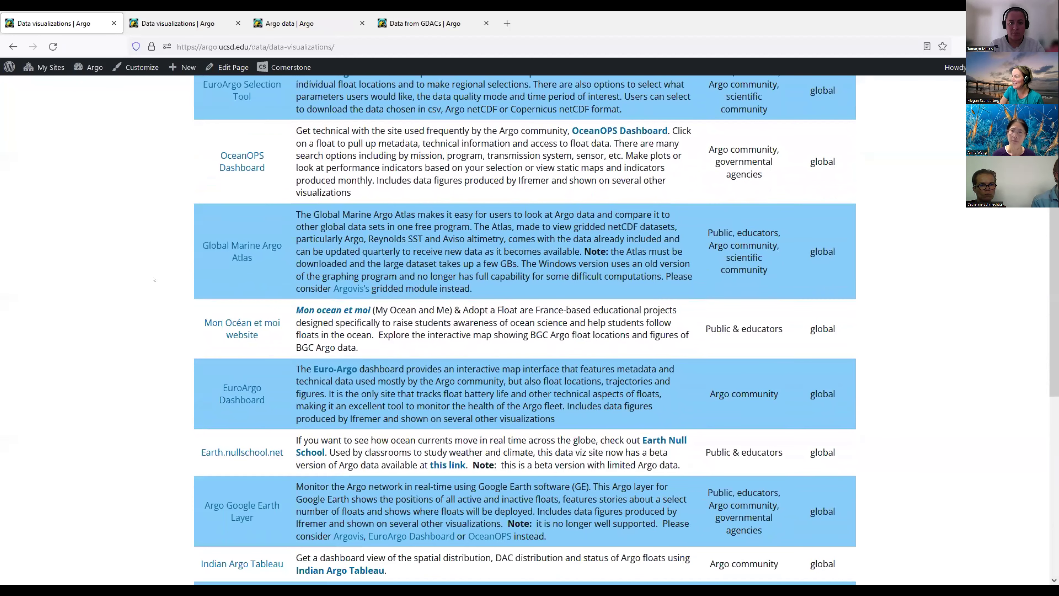
scroll(153, 279, "down", 2)
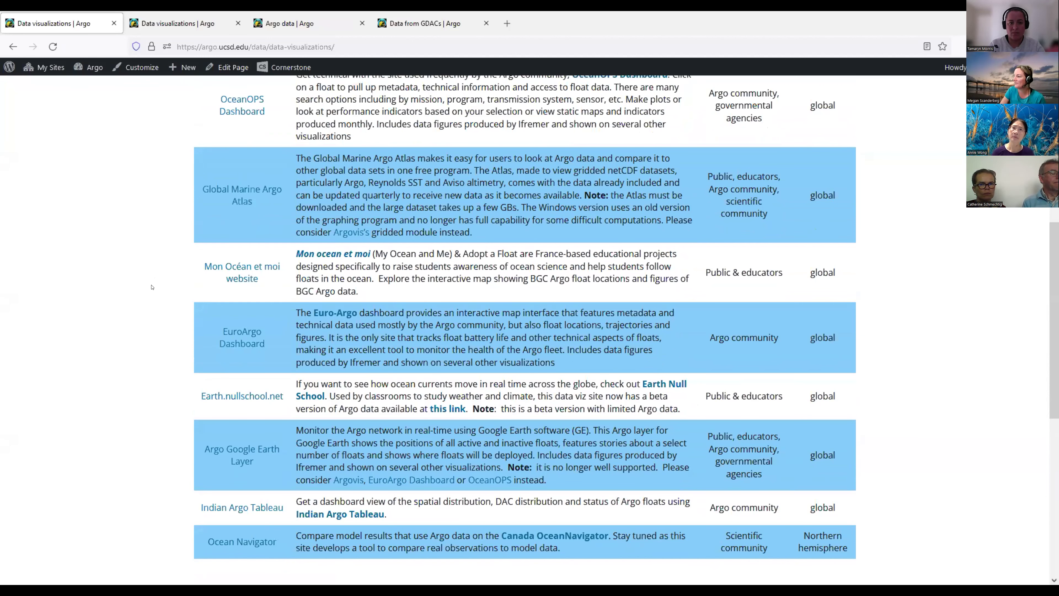
scroll(151, 287, "down", 2)
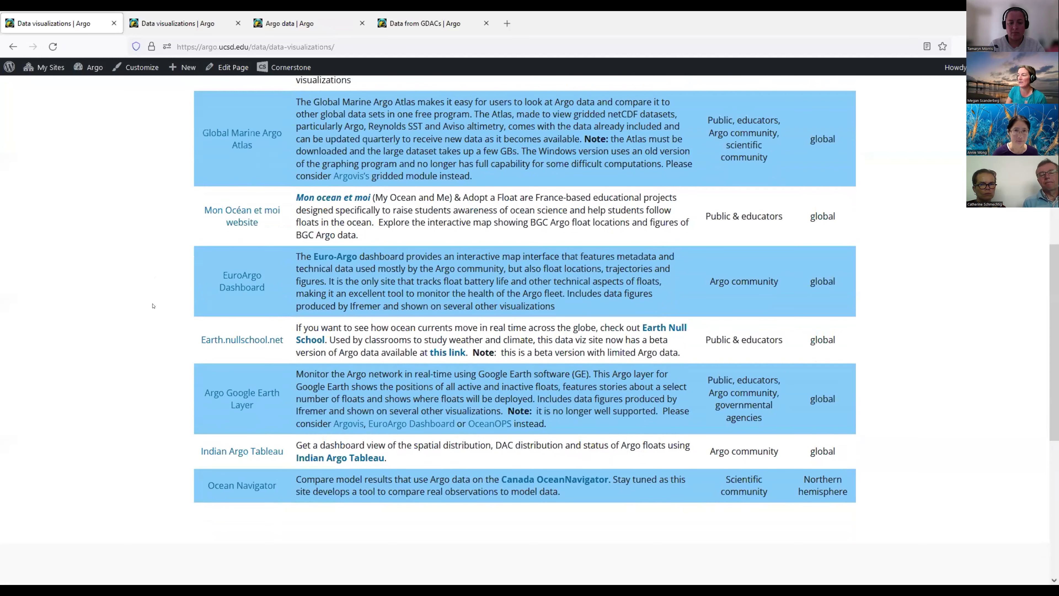
scroll(152, 306, "up", 6)
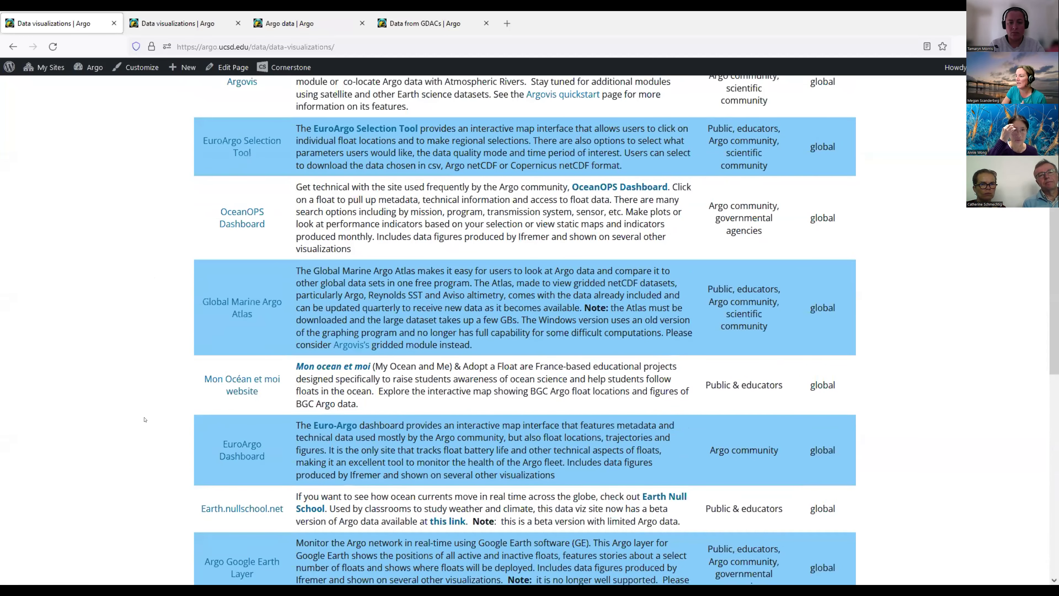
scroll(145, 420, "down", 2)
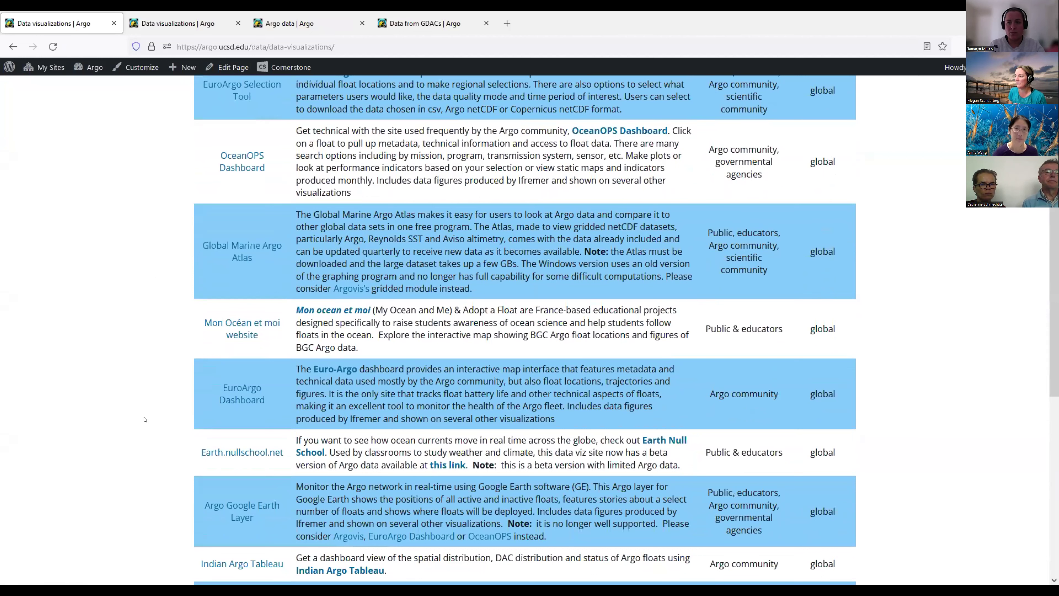
scroll(145, 417, "down", 2)
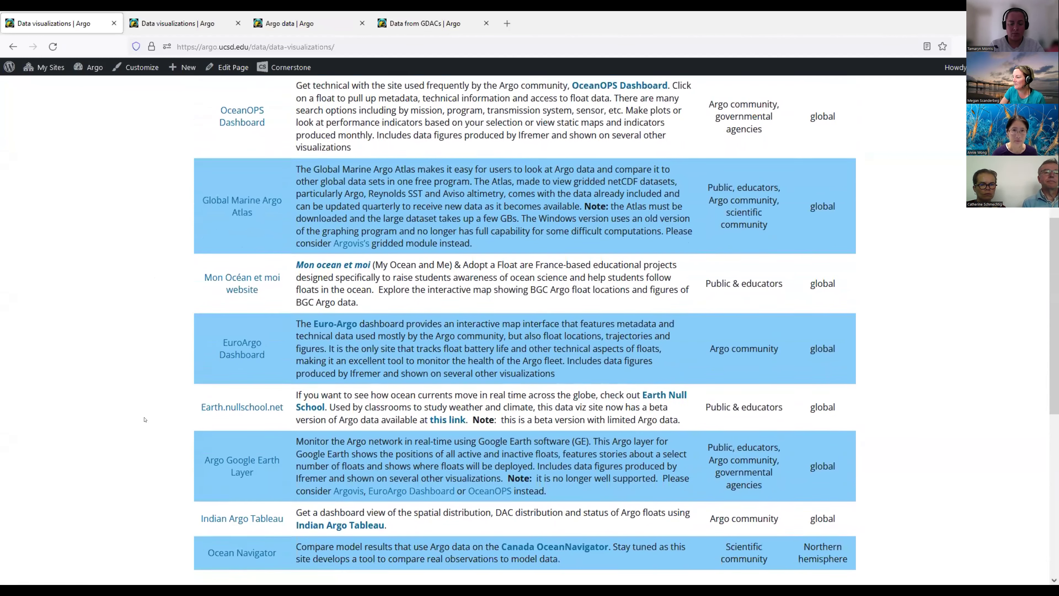
scroll(148, 386, "down", 3)
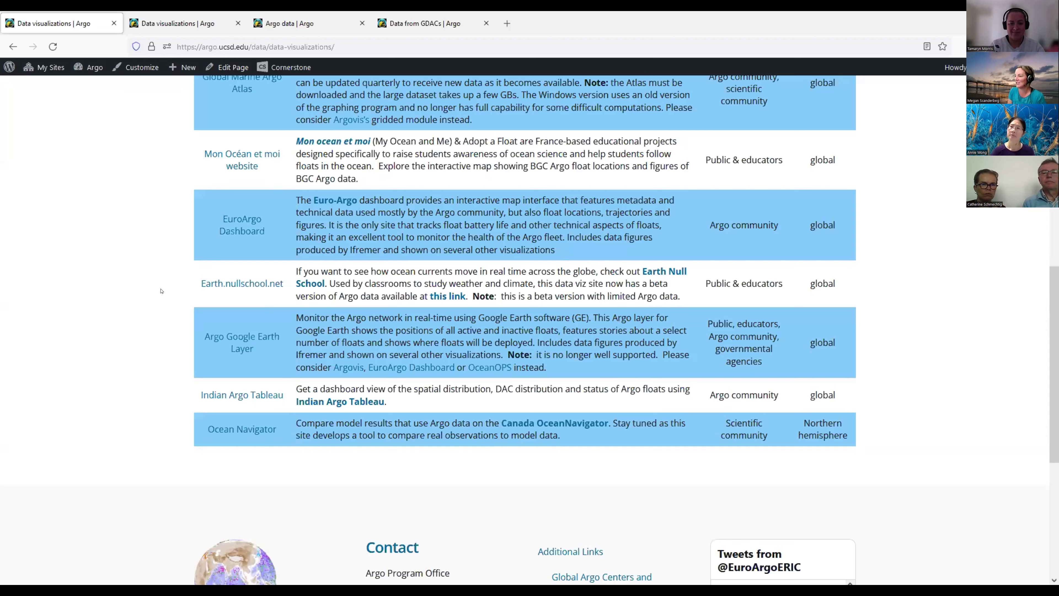
scroll(161, 298, "down", 2)
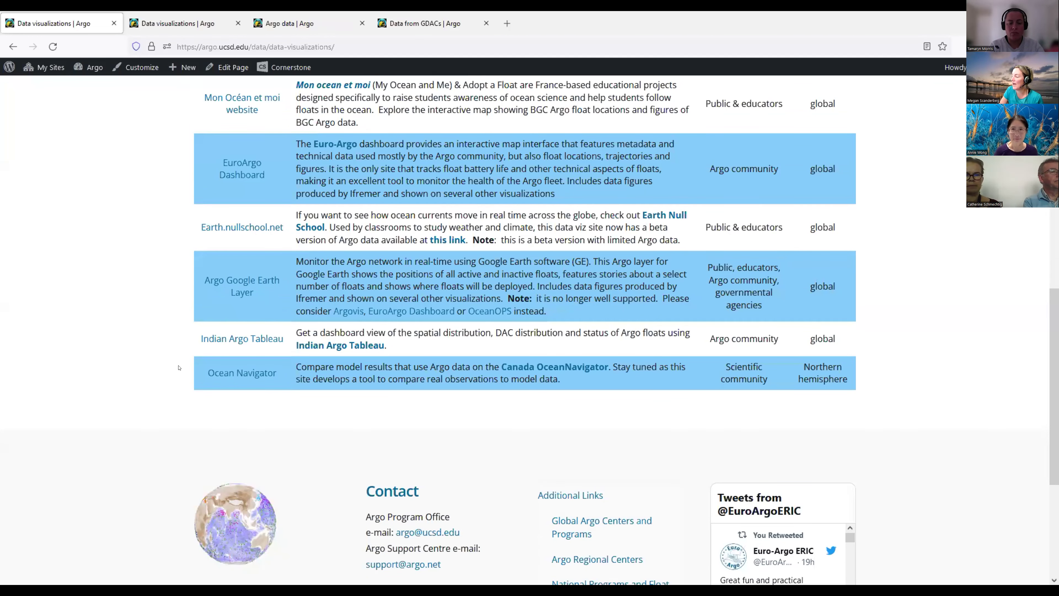
scroll(179, 368, "up", 5)
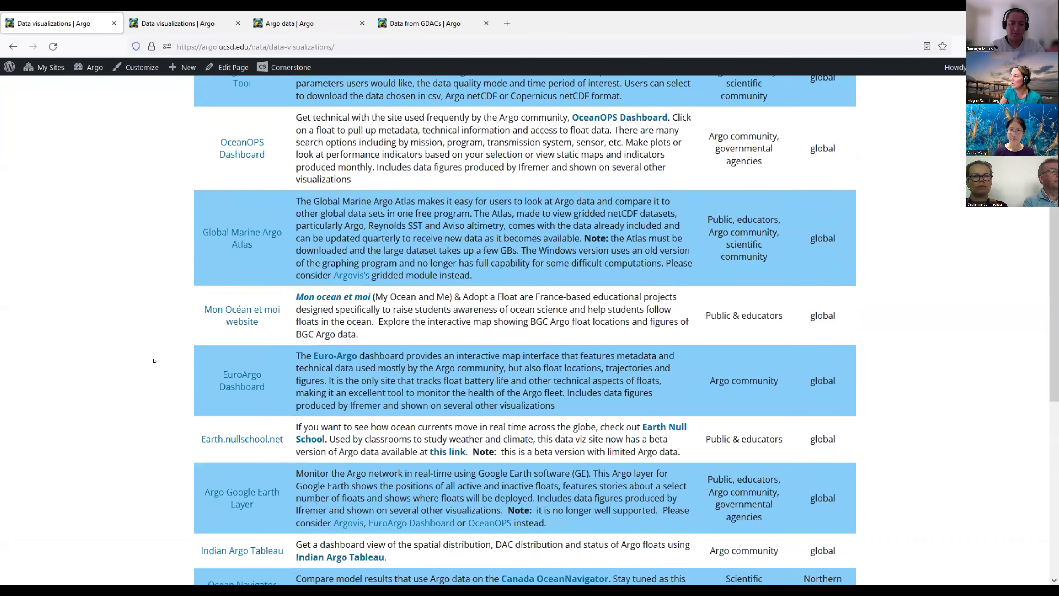
scroll(154, 360, "up", 8)
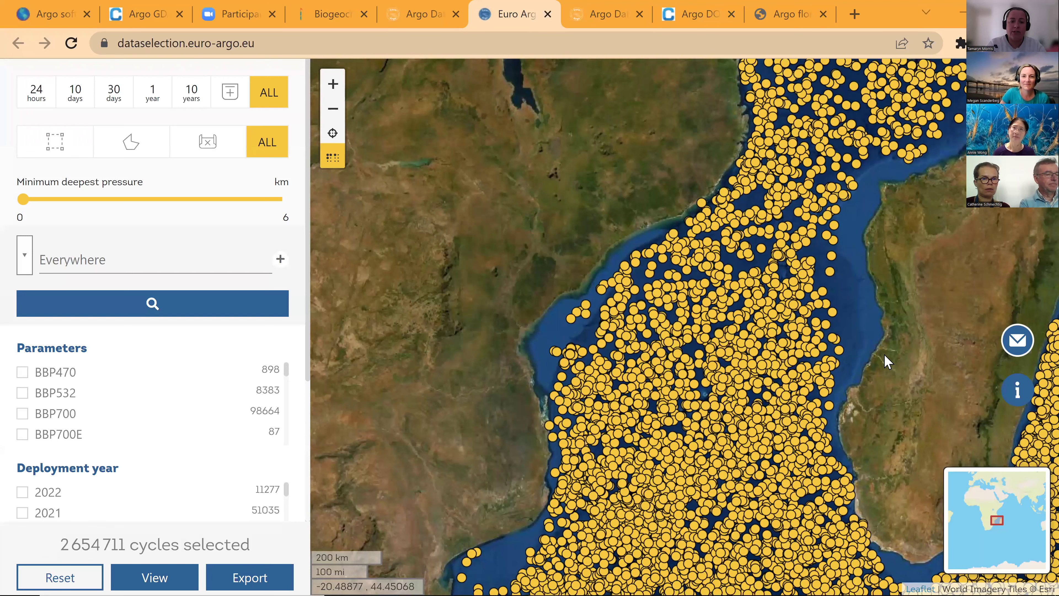
- Inspect the float cycles plotted between the African coast and Madagascar on the Euro-Argo data selection map
left_click_drag(815, 401, 782, 408)
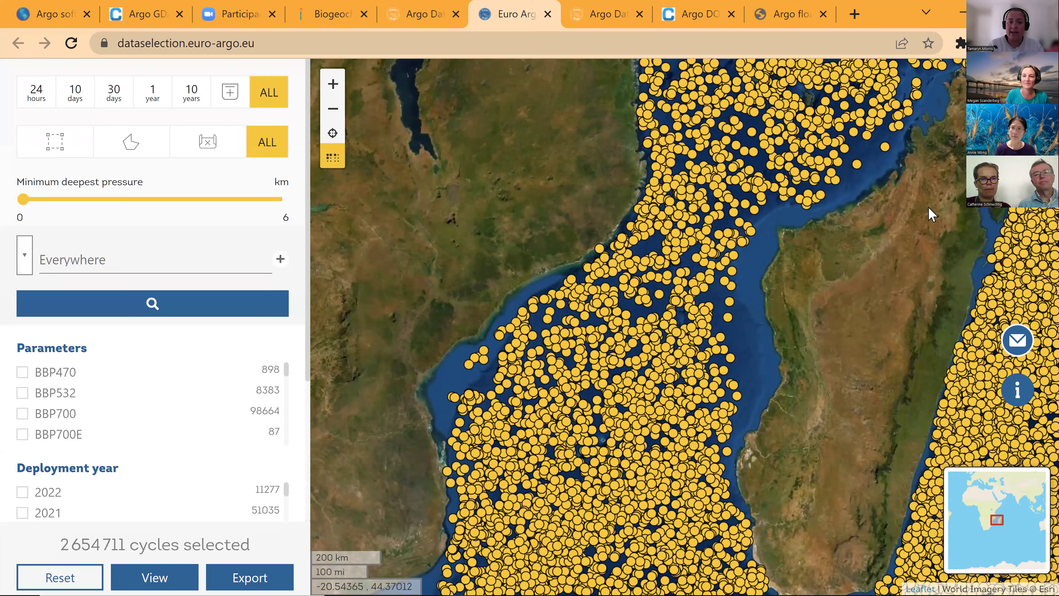
mouse_move(932, 215)
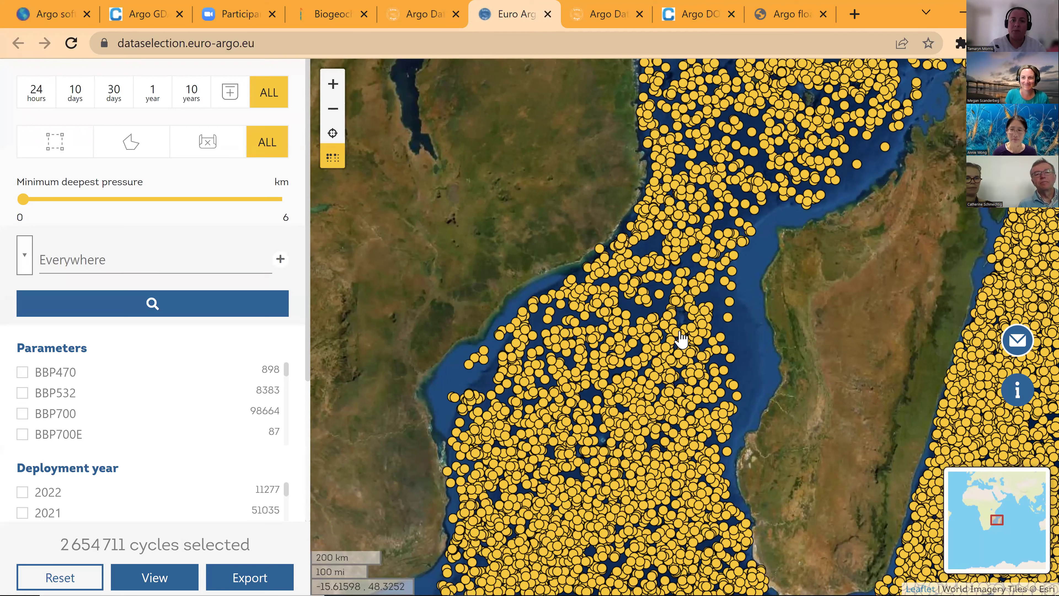
mouse_move(680, 339)
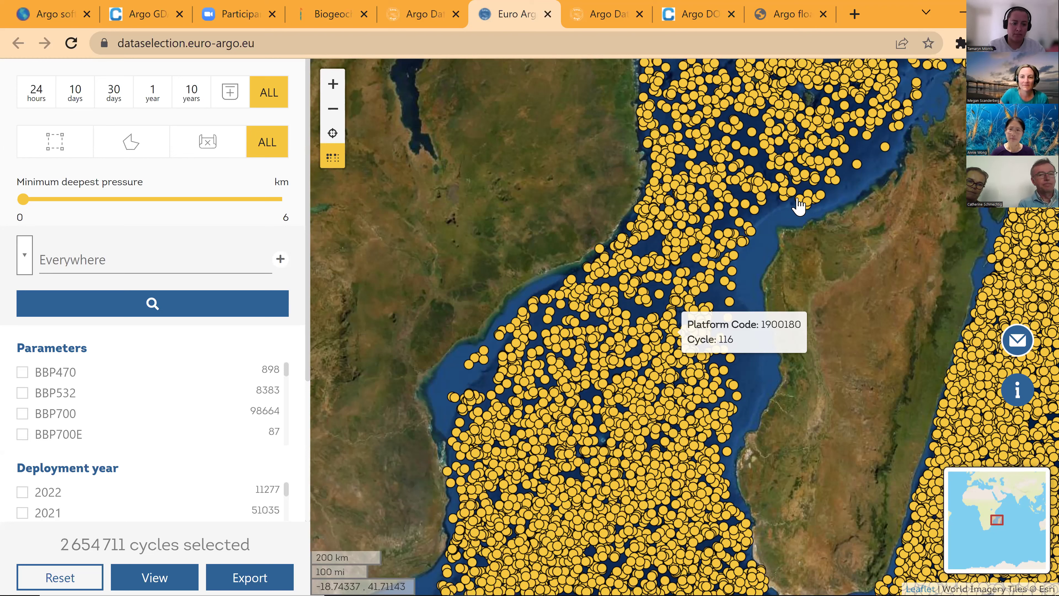
left_click(858, 212)
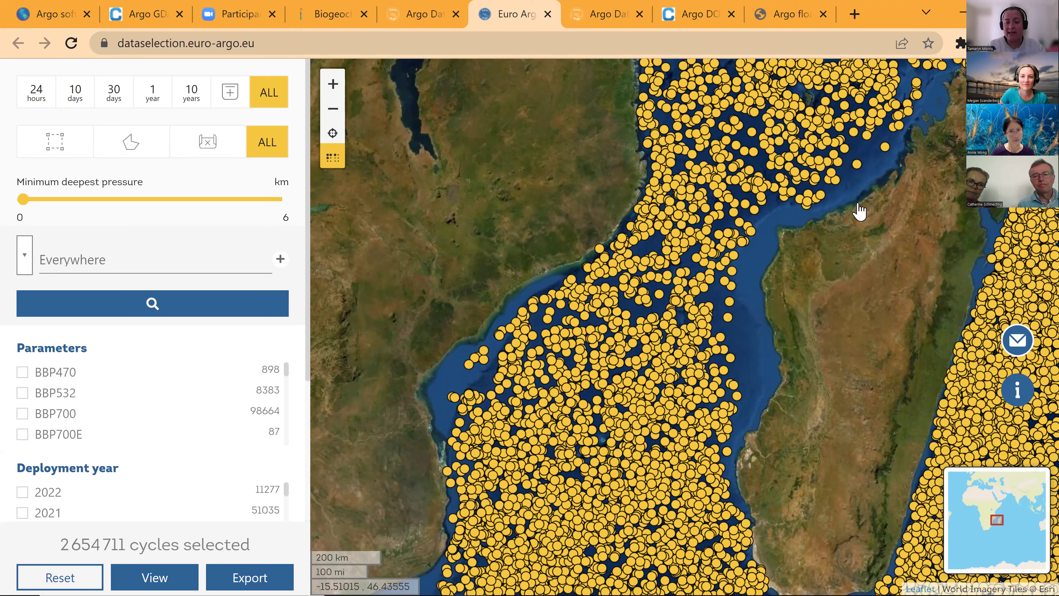
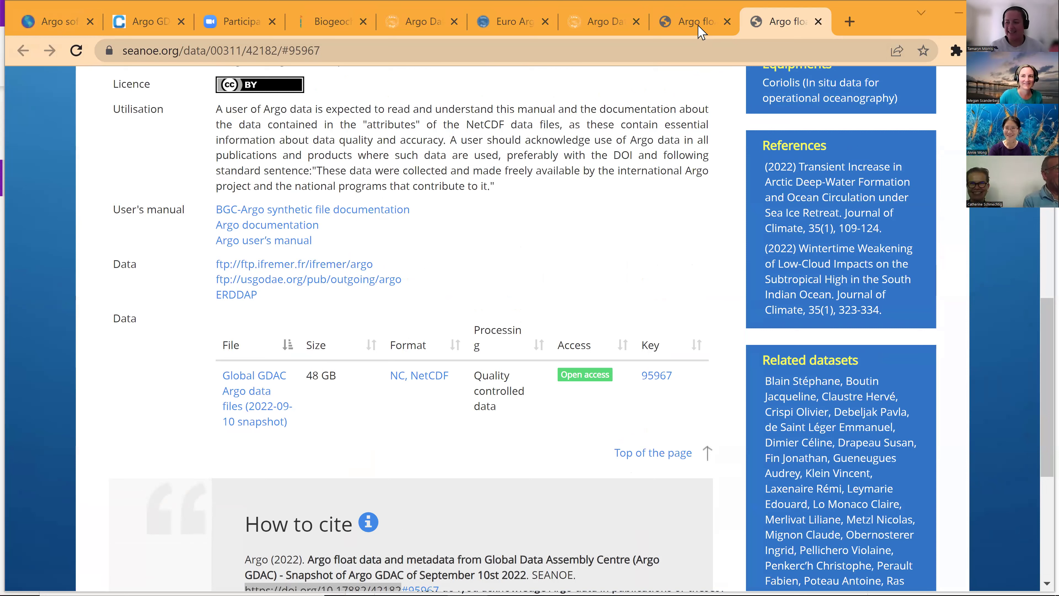
- Return to the Argo Data access page on the Euro-Argo site and open the Euro-Argo fleet monitoring tool
mouse_move(702, 30)
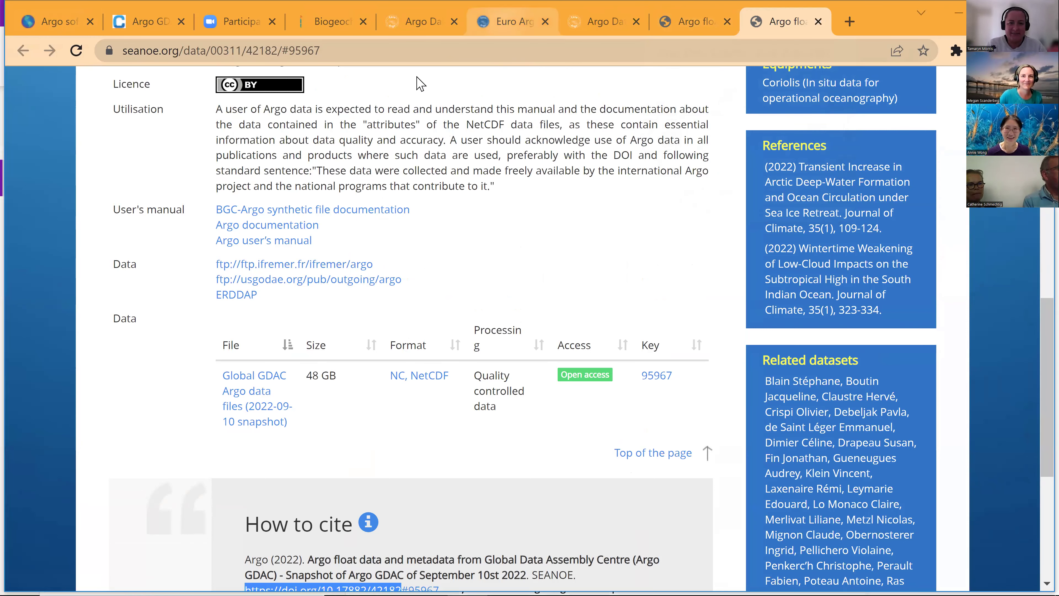
left_click(508, 22)
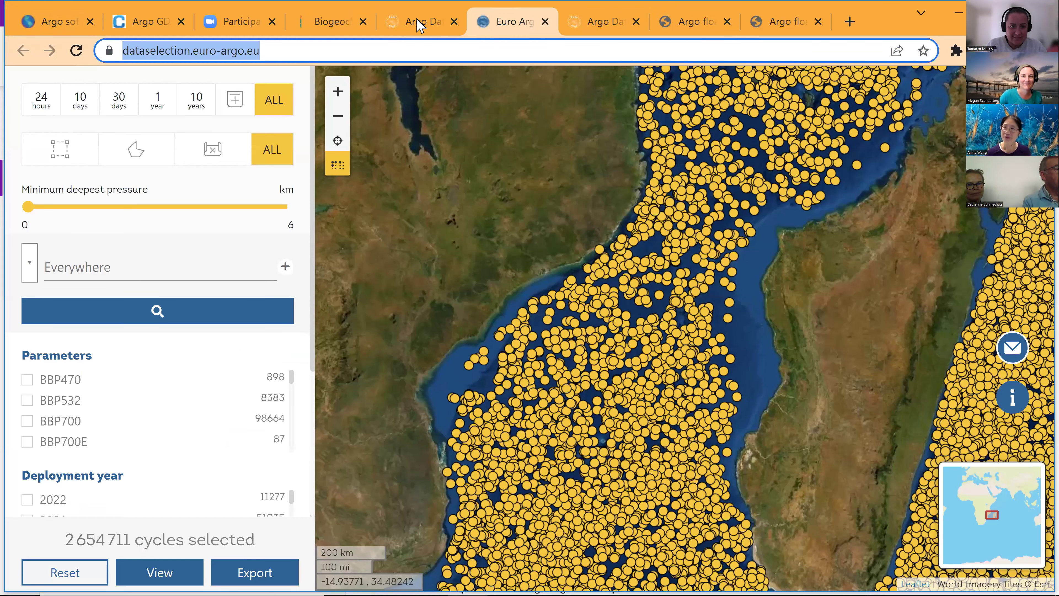
left_click(603, 22)
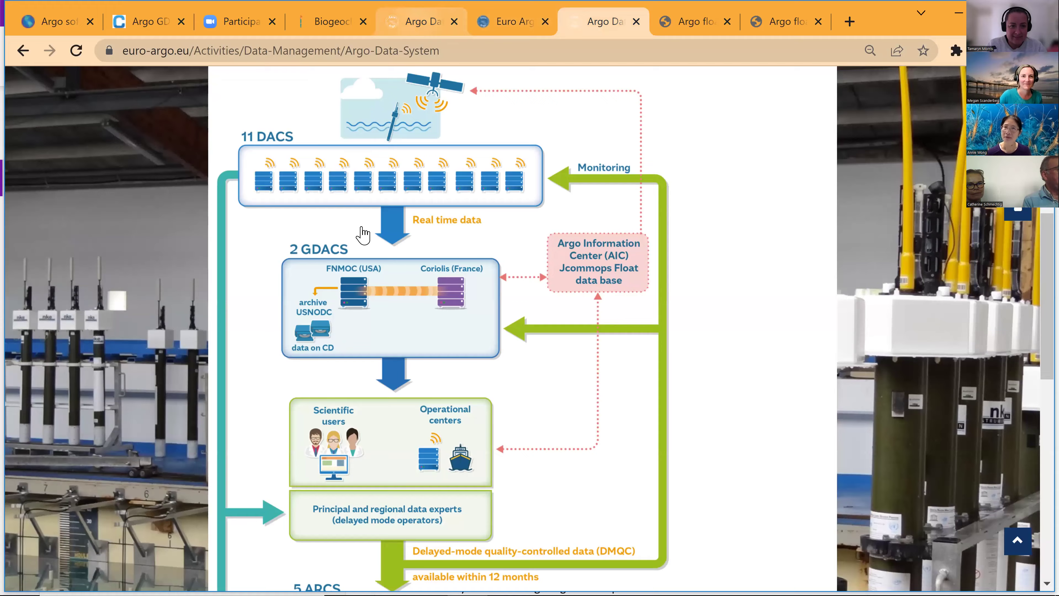
key("ctrl+shift+Tab")
key("ctrl+shift+Tab")
scroll(363, 235, "up", 3)
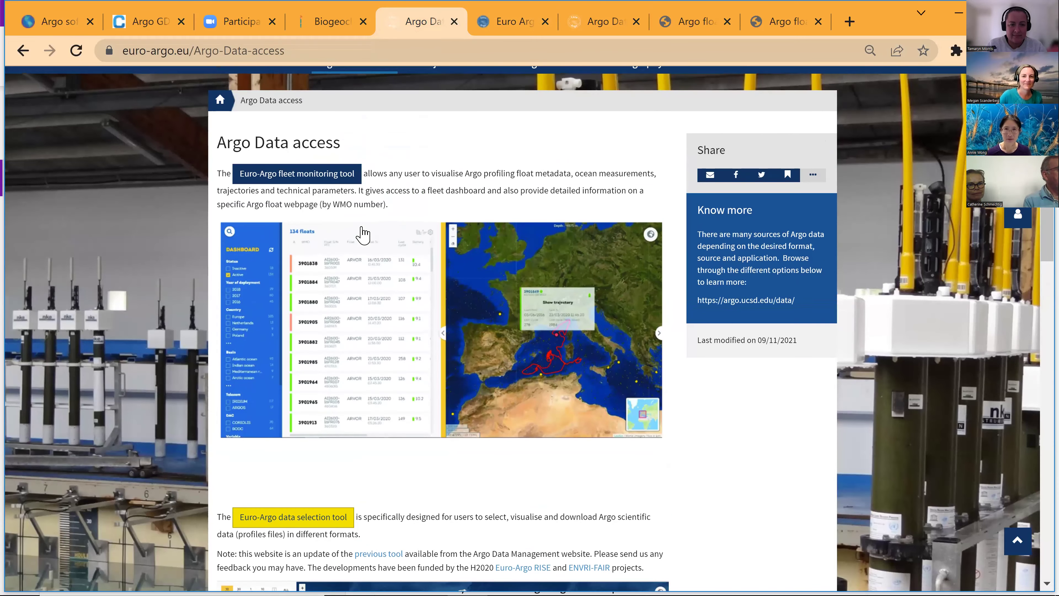
scroll(362, 233, "down", 4)
scroll(362, 234, "up", 3)
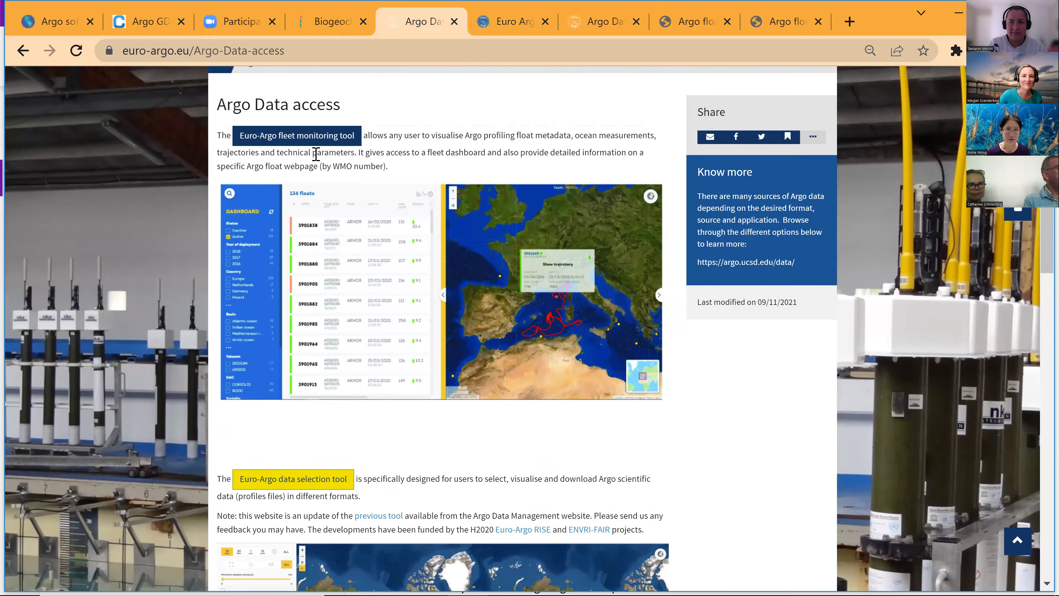
left_click(311, 141)
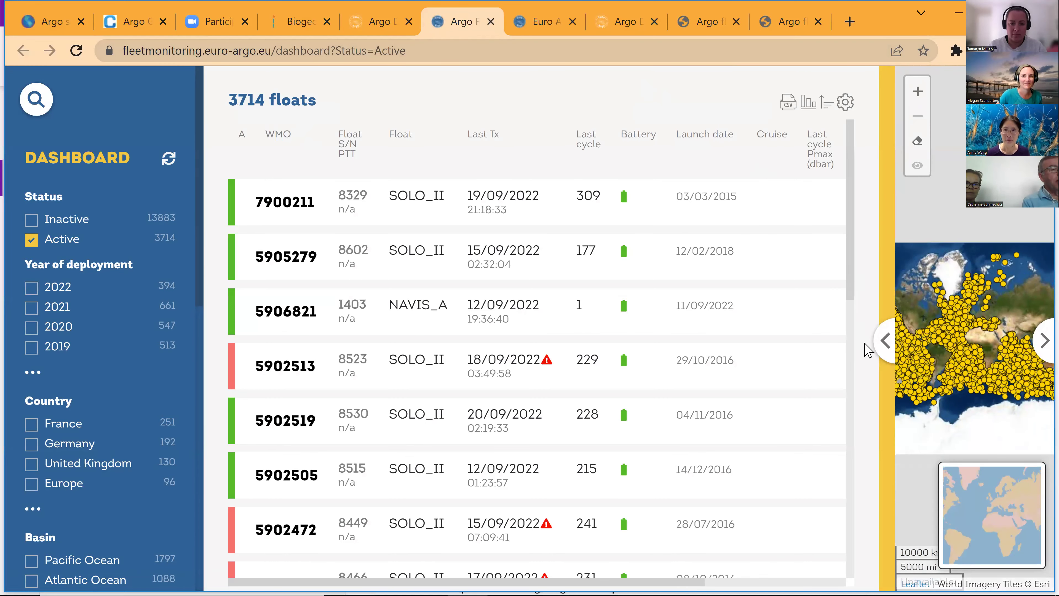
- Enlarge the fleet dashboard's map and examine the active floats around North America and the North Atlantic
left_click(887, 346)
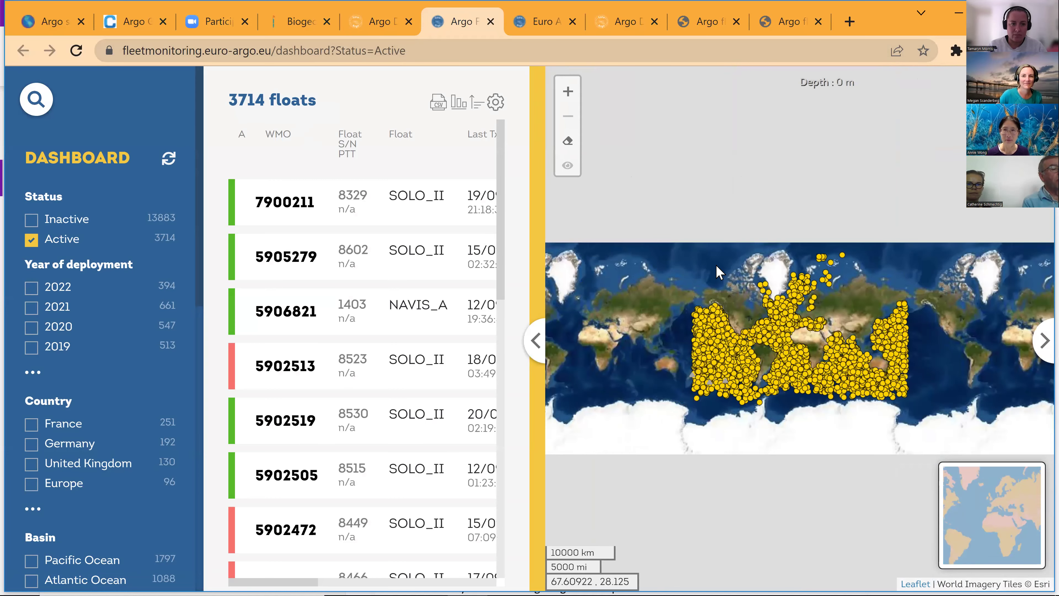
scroll(735, 269, "up", 2)
scroll(735, 269, "up", 3)
scroll(773, 343, "up", 2)
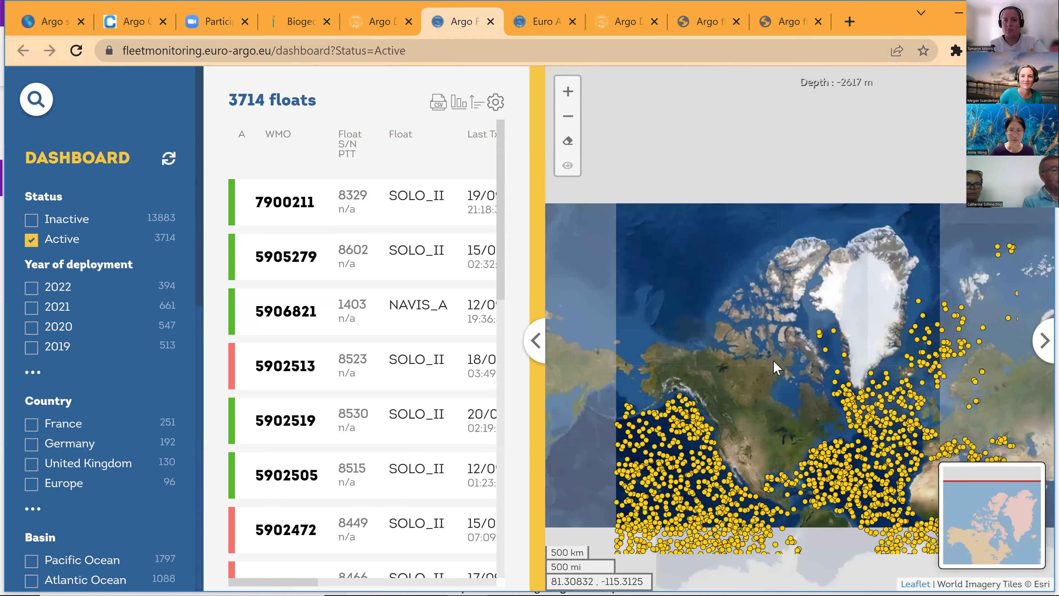
scroll(751, 271, "up", 2)
scroll(728, 189, "down", 2)
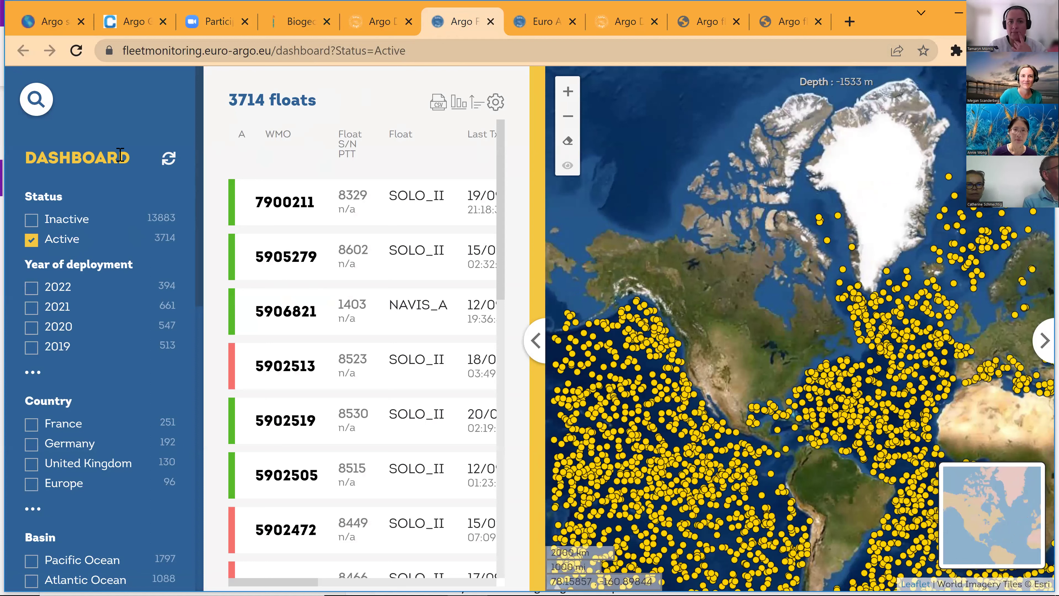
- Include inactive floats alongside the active ones in the status filter and browse the float list
left_click(30, 219)
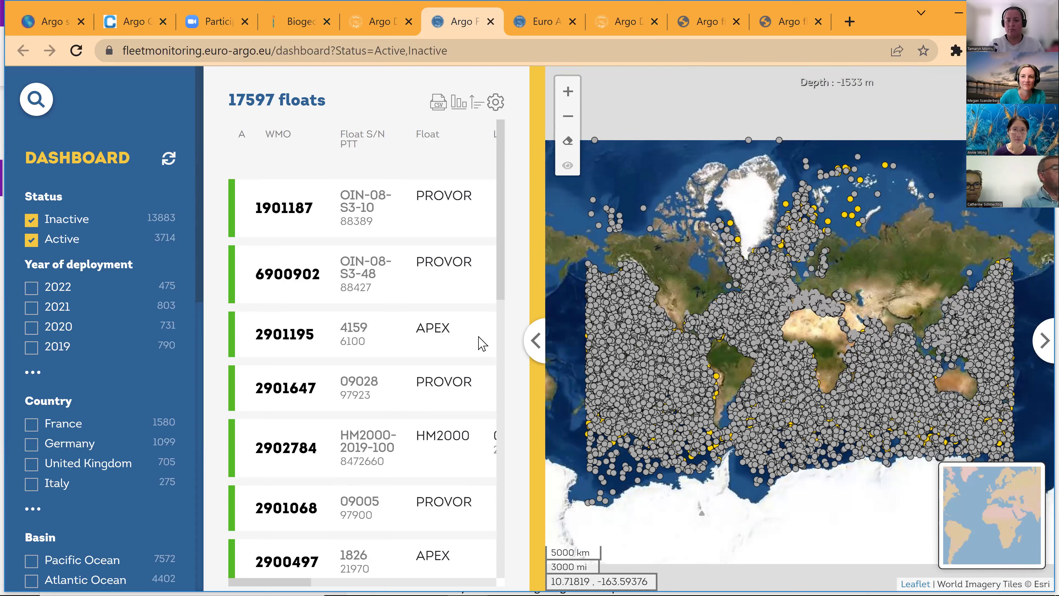
scroll(480, 351, "down", 3)
scroll(483, 355, "down", 3)
scroll(483, 354, "down", 6)
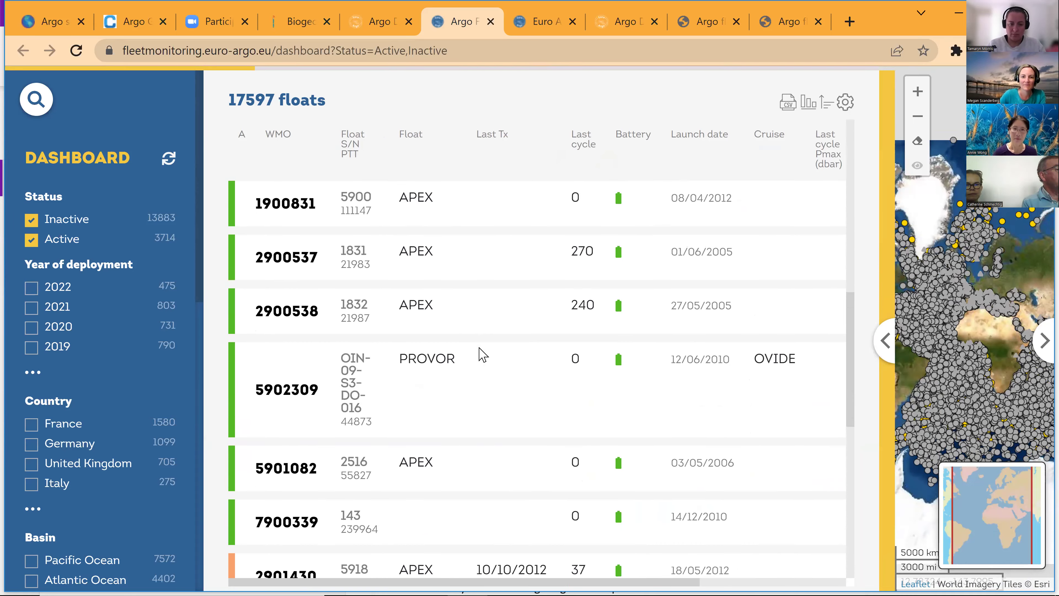
scroll(483, 354, "down", 1)
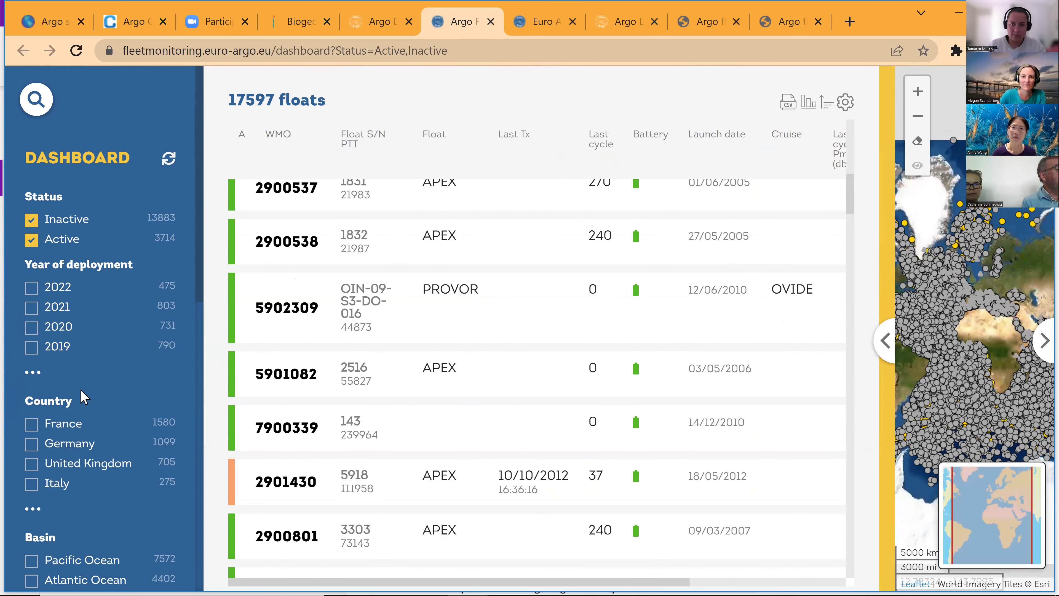
- Expand the full country filter, restrict the floats to Argentina and look through the filtered float list
scroll(26, 446, "down", 1)
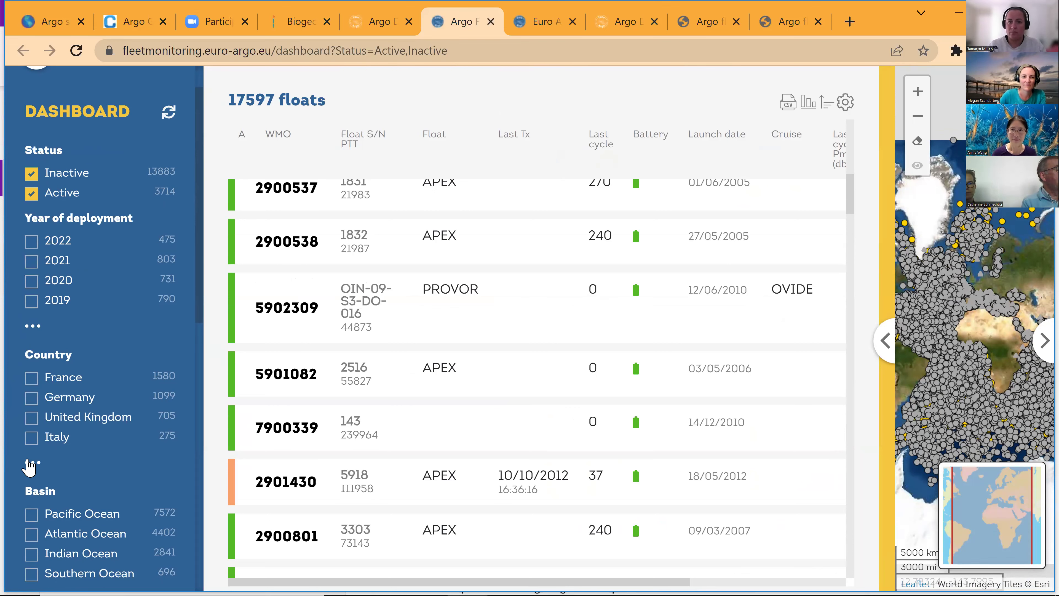
left_click(29, 464)
scroll(89, 358, "down", 4)
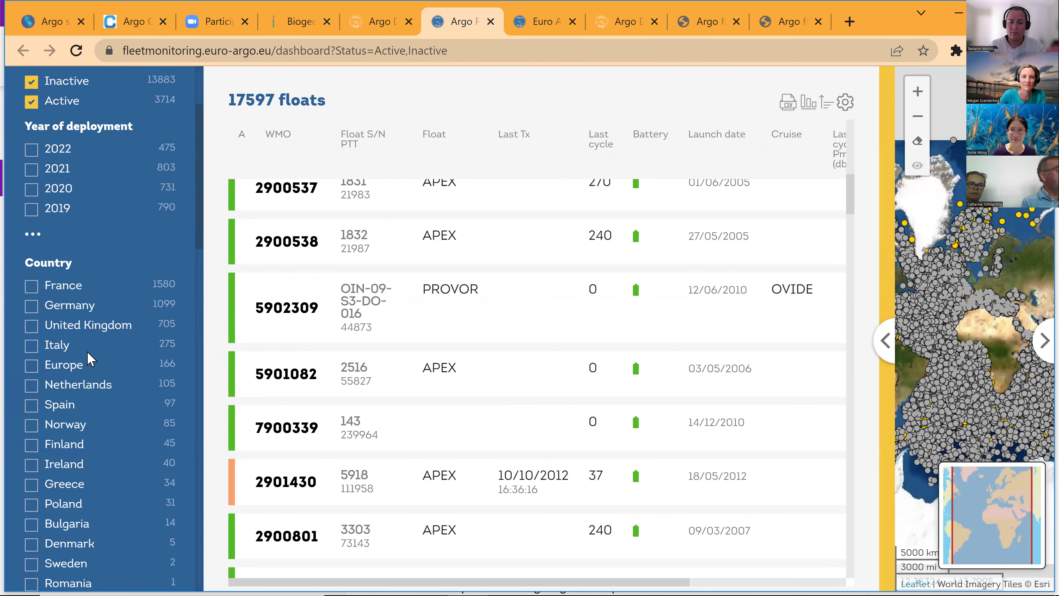
scroll(89, 356, "down", 4)
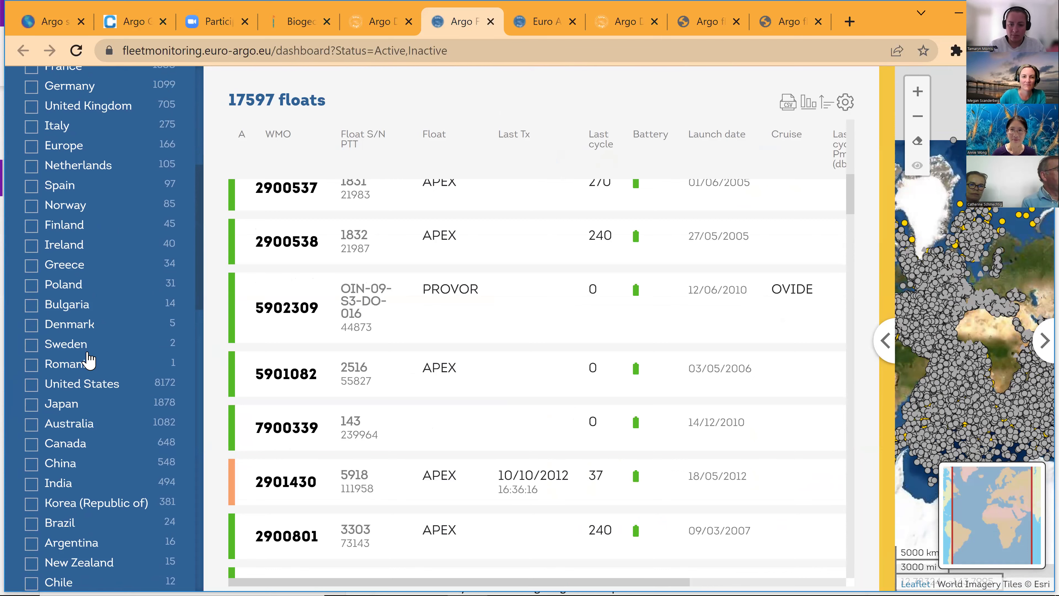
scroll(88, 359, "down", 3)
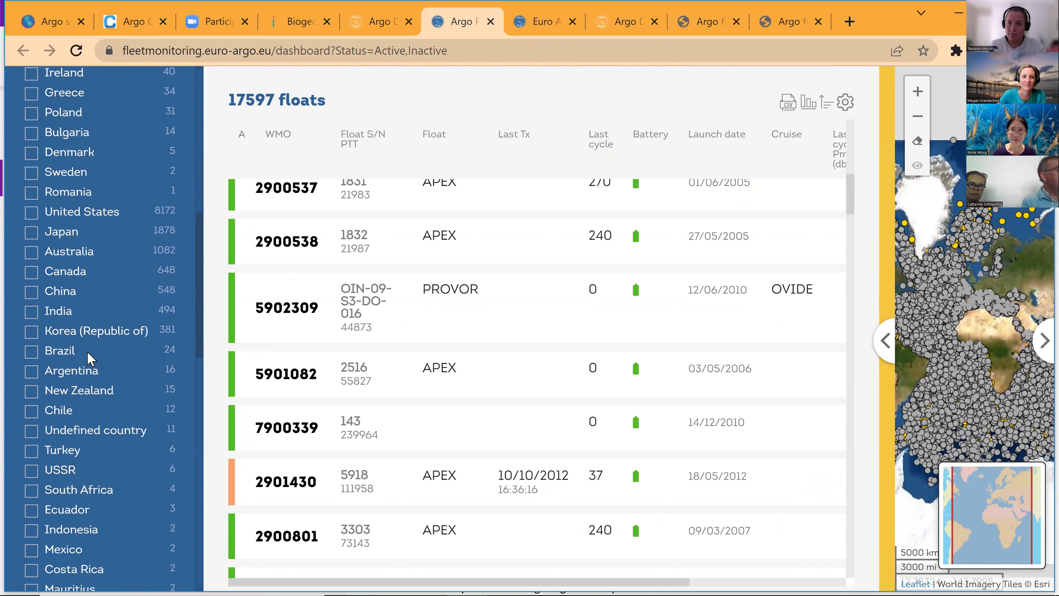
scroll(89, 357, "down", 1)
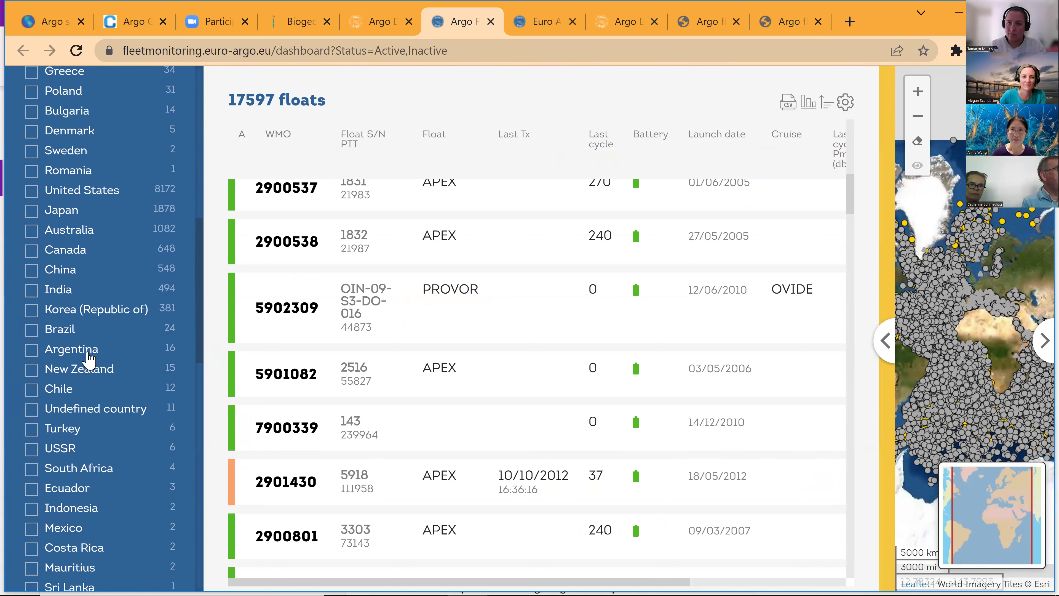
left_click(31, 350)
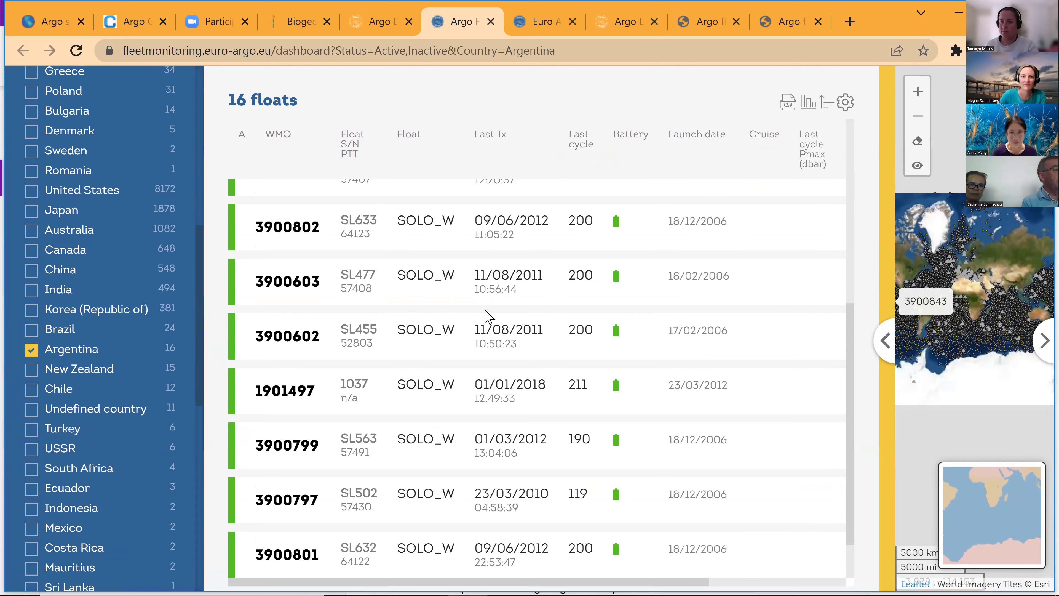
scroll(485, 313, "up", 5)
scroll(486, 310, "up", 5)
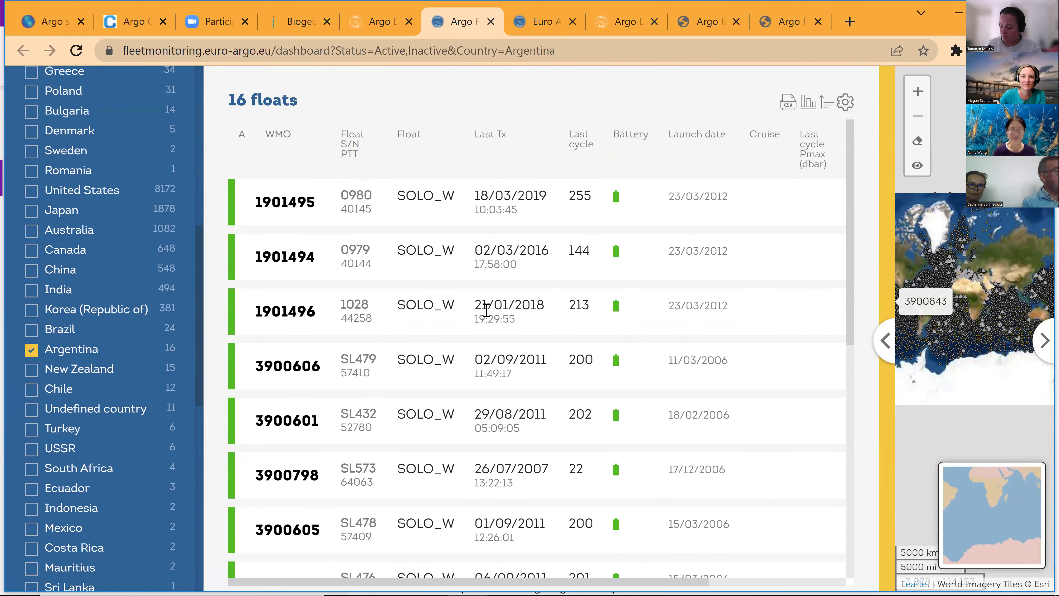
scroll(486, 309, "down", 3)
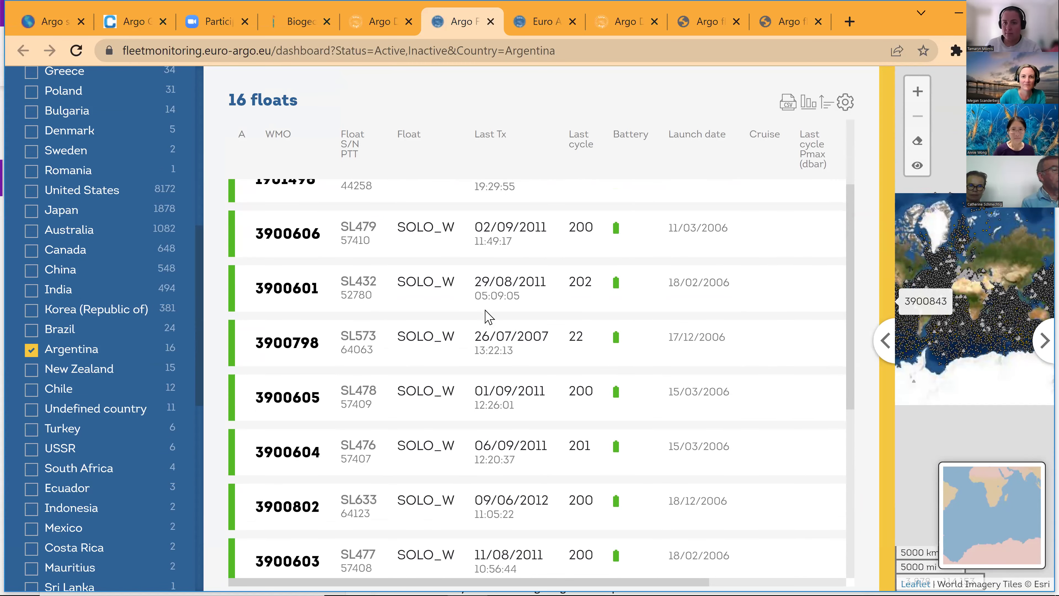
- Open the page of float 1901495 from the Argentina list and examine its trajectory across the South Atlantic on the map
scroll(488, 317, "down", 3)
scroll(486, 310, "up", 1)
scroll(486, 309, "up", 4)
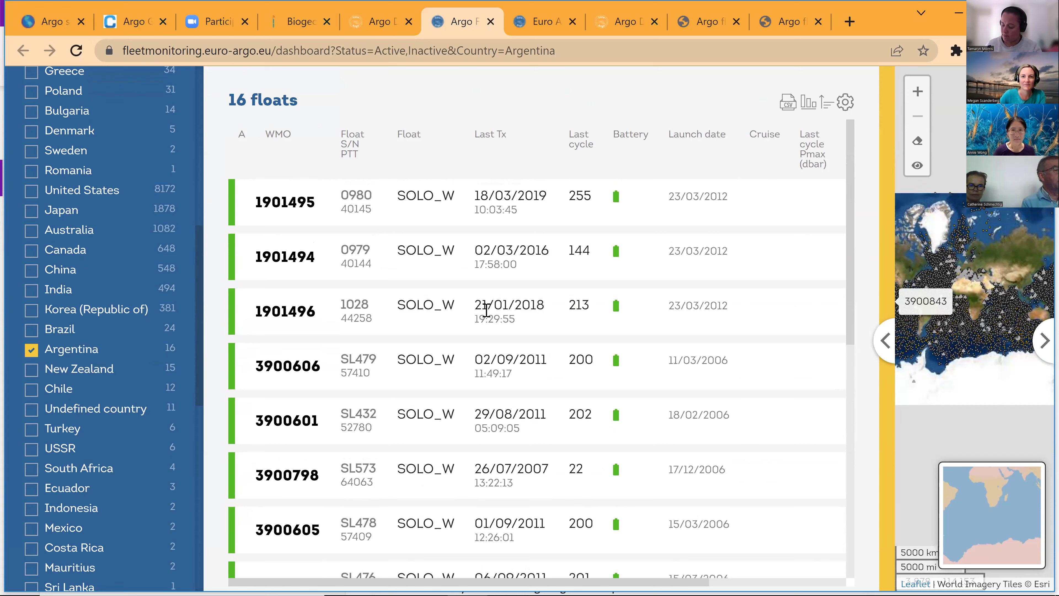
mouse_move(273, 210)
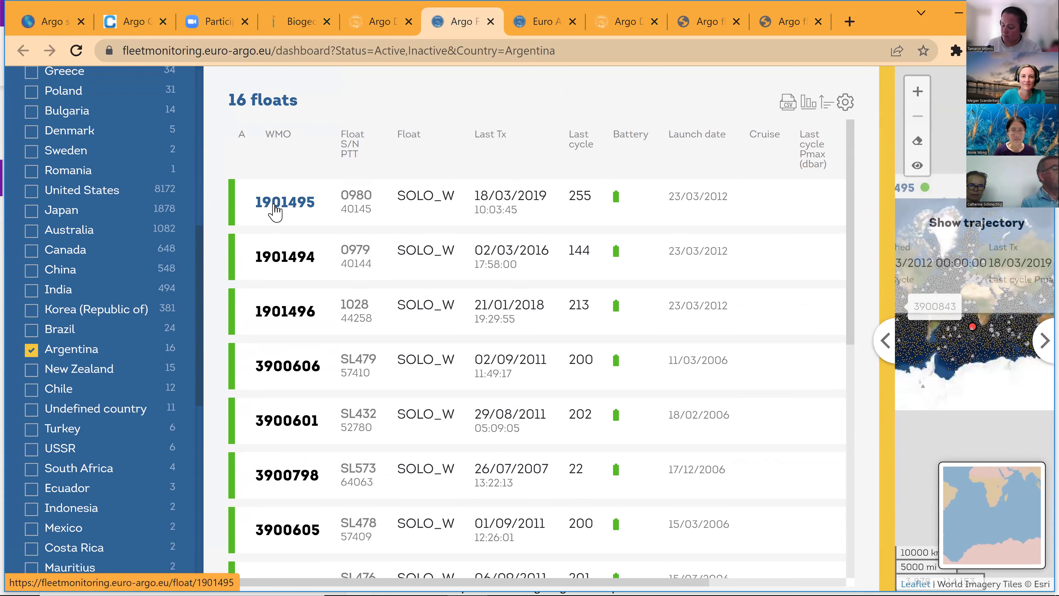
left_click(274, 209)
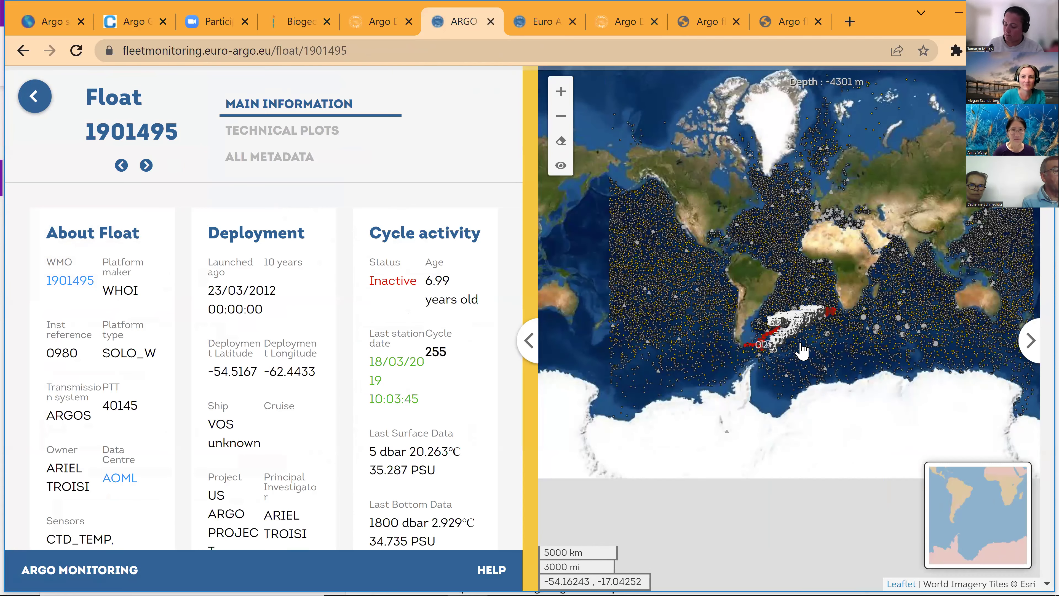
scroll(784, 350, "down", 1)
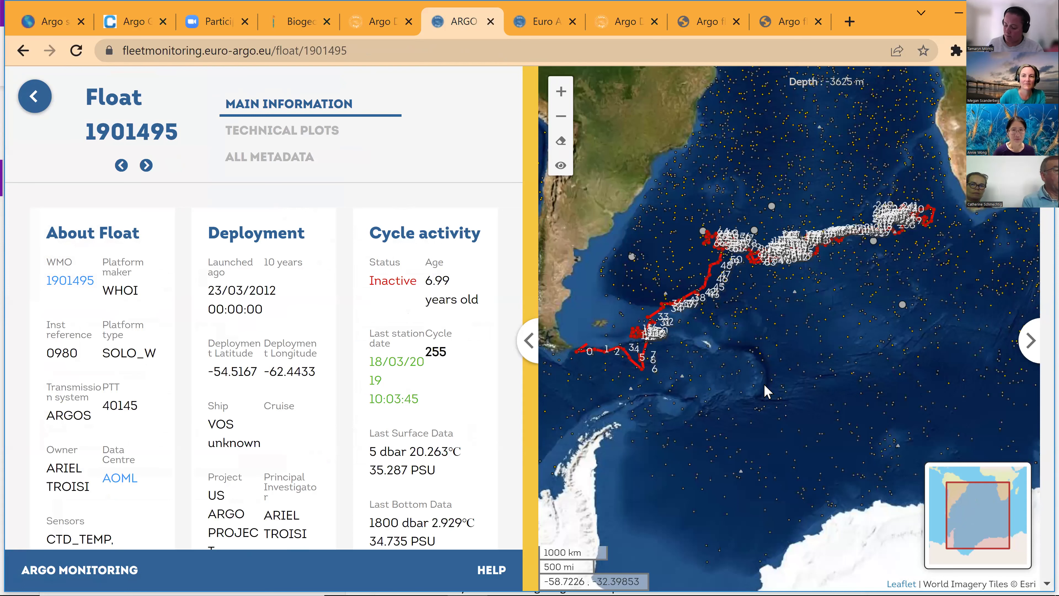
left_click_drag(830, 325, 861, 327)
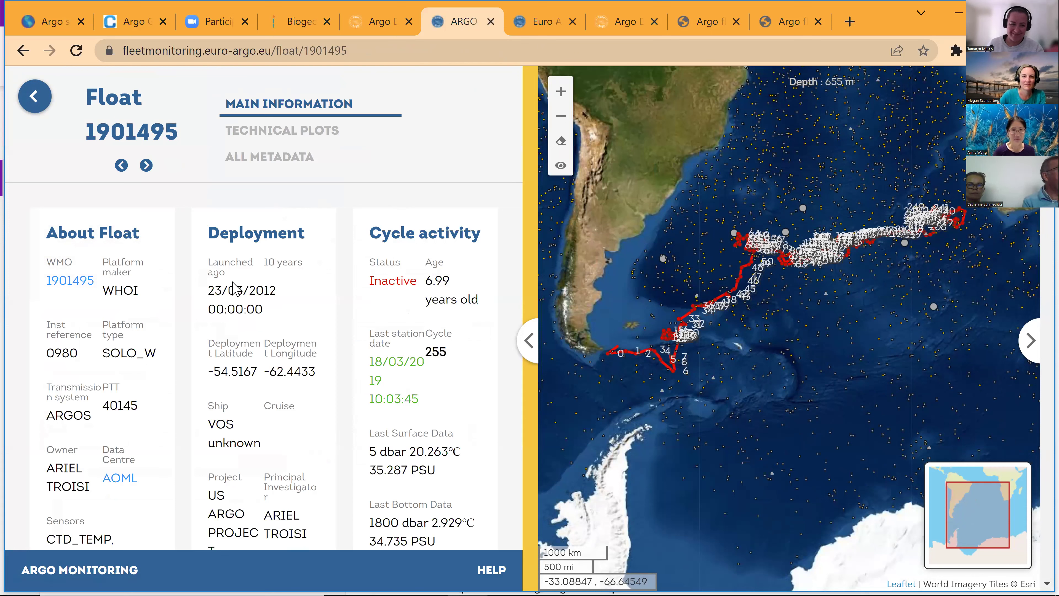
- Examine the float's deployment and cycle activity details and enlarge the information pane to view its profile data list
scroll(255, 289, "down", 1)
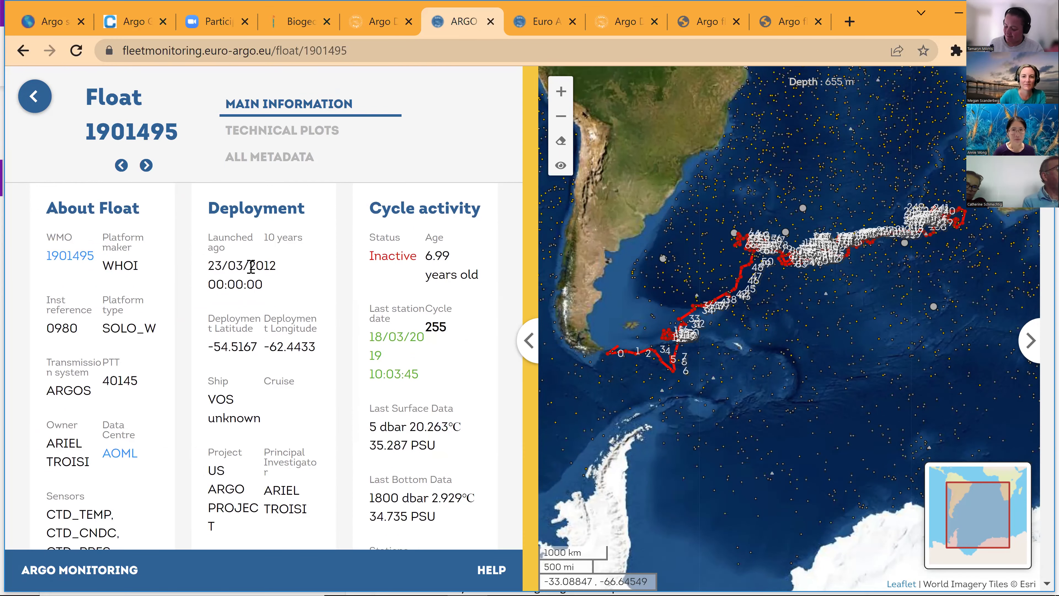
scroll(251, 267, "down", 1)
scroll(267, 359, "down", 1)
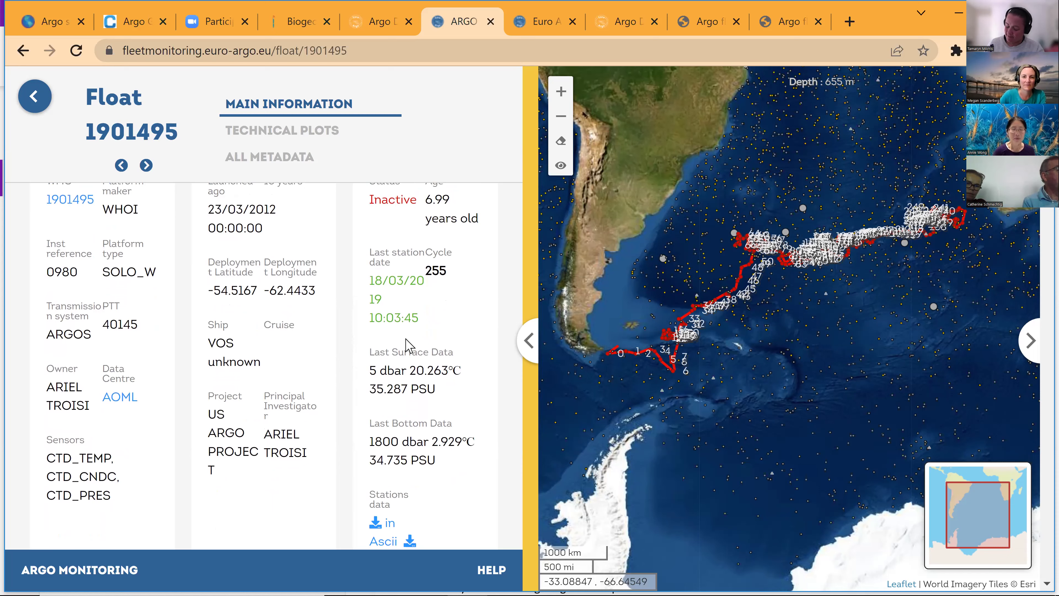
scroll(406, 345, "up", 2)
scroll(406, 340, "down", 2)
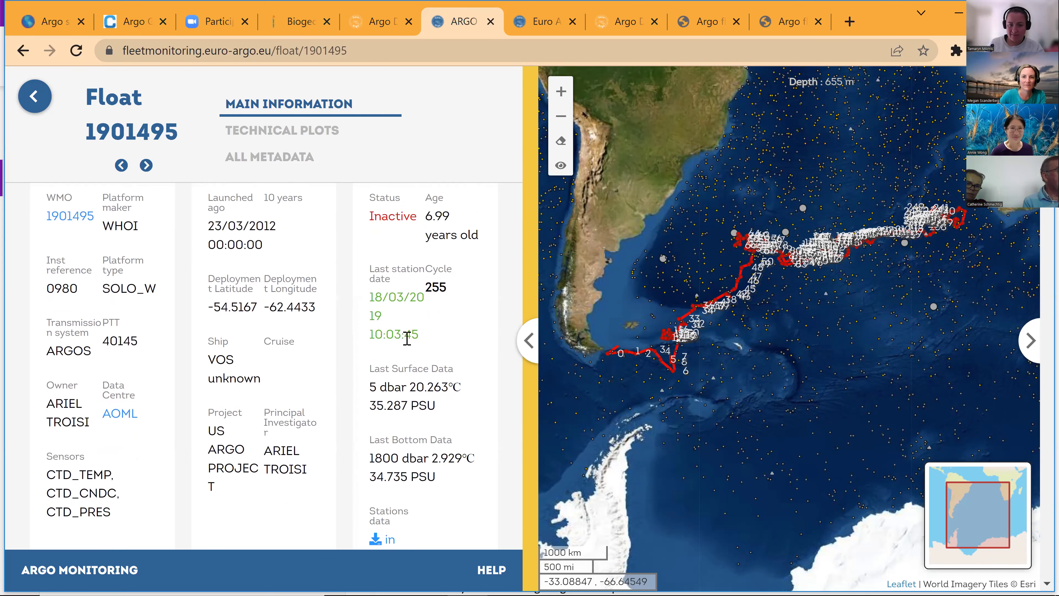
scroll(407, 339, "down", 5)
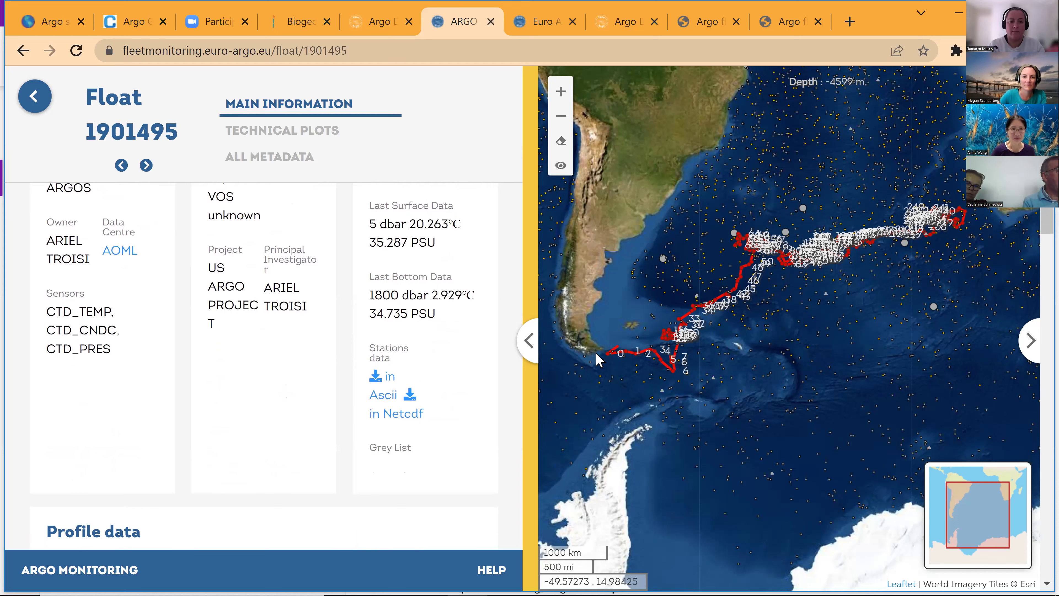
left_click(1030, 341)
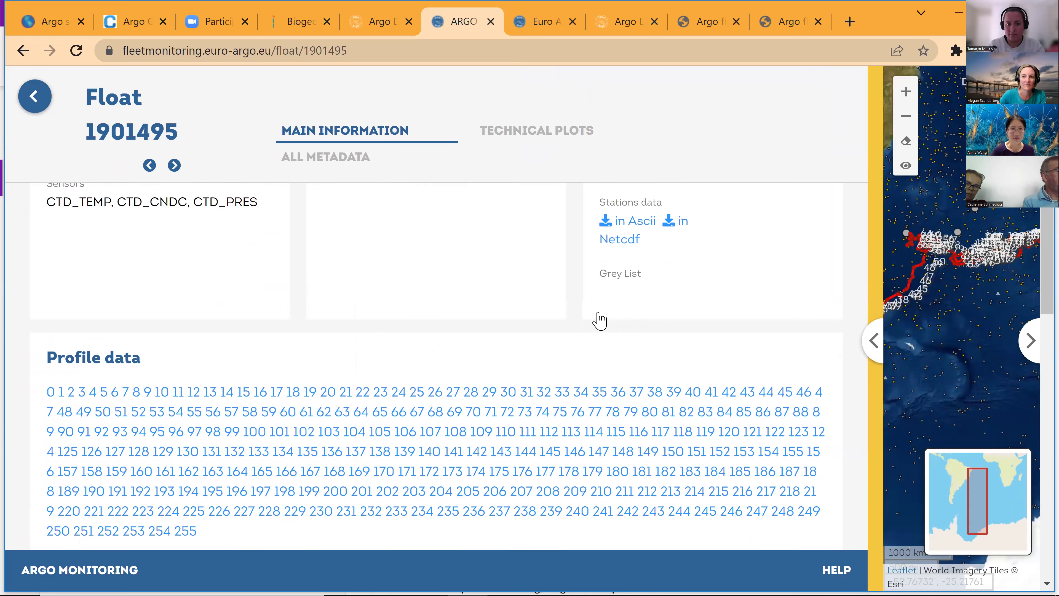
scroll(598, 317, "down", 3)
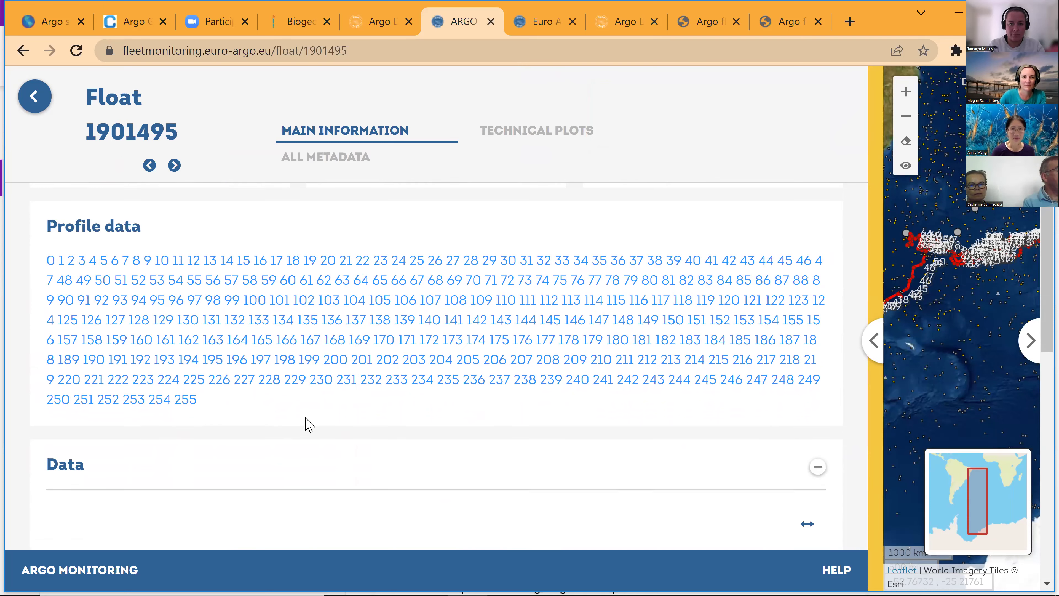
- Look through the float's temperature and salinity charts, enlarging the Section chart TEMP
scroll(307, 423, "down", 4)
scroll(306, 417, "down", 2)
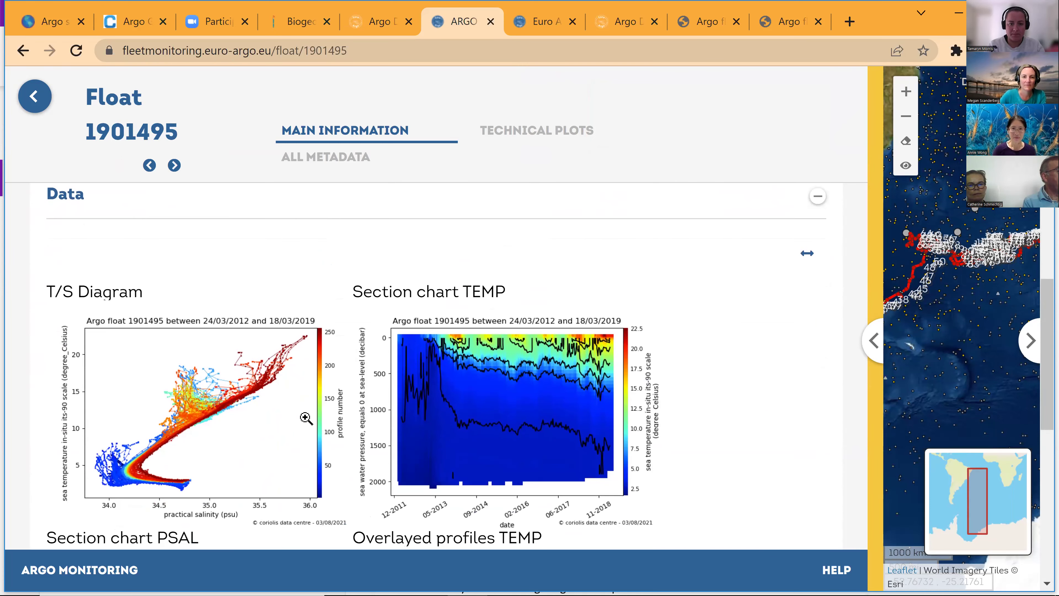
scroll(385, 354, "down", 1)
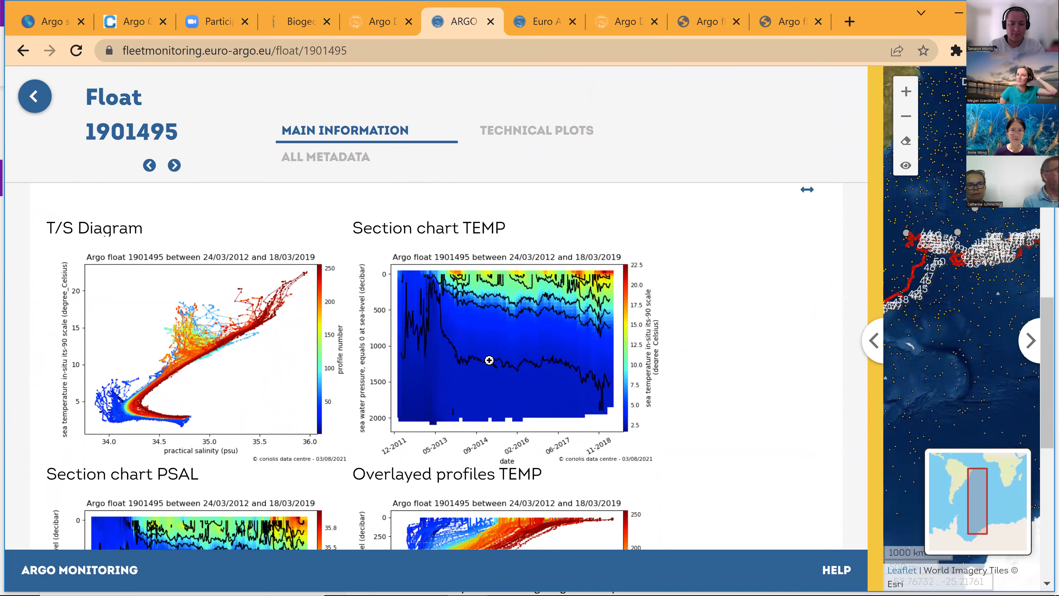
scroll(489, 361, "down", 2)
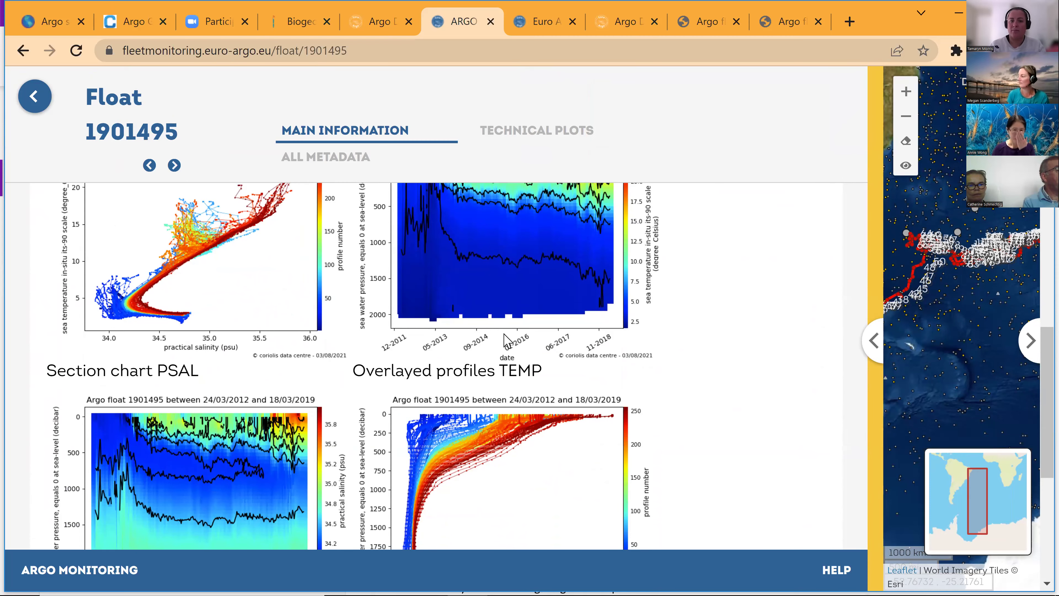
left_click(492, 276)
scroll(503, 334, "down", 4)
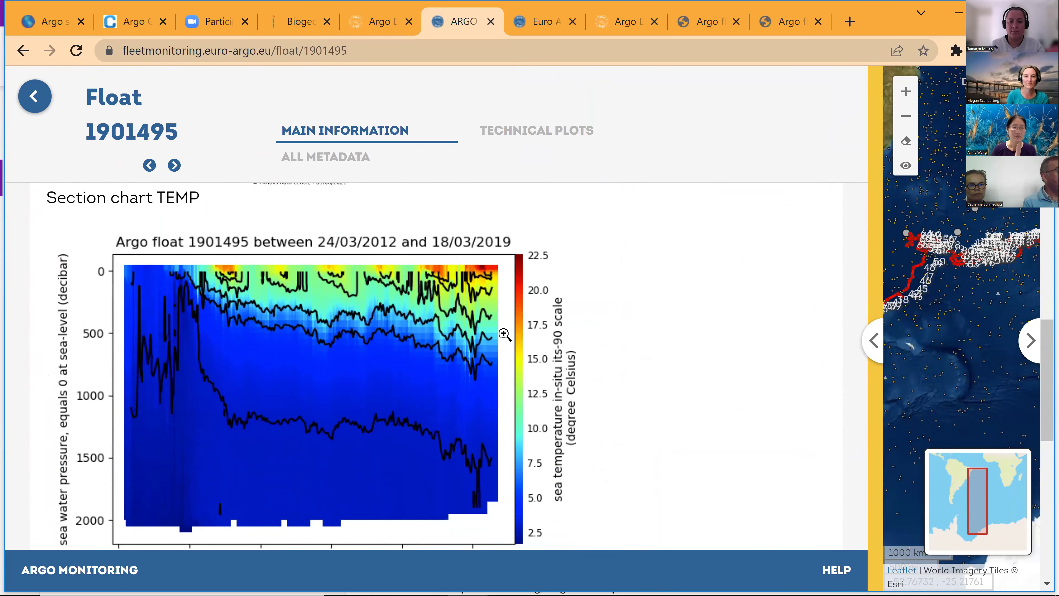
scroll(505, 334, "down", 8)
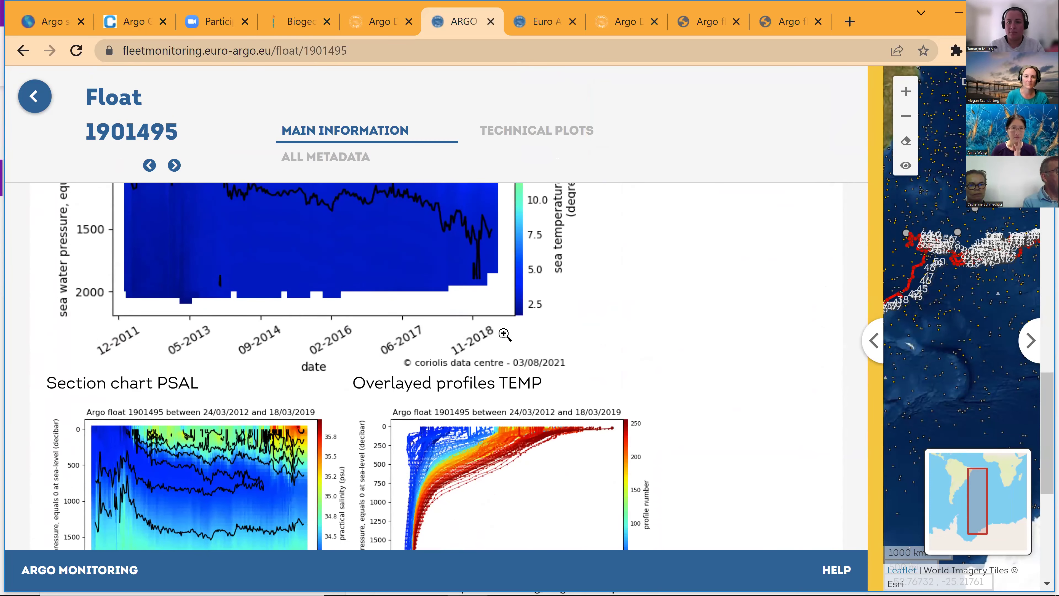
scroll(506, 340, "down", 4)
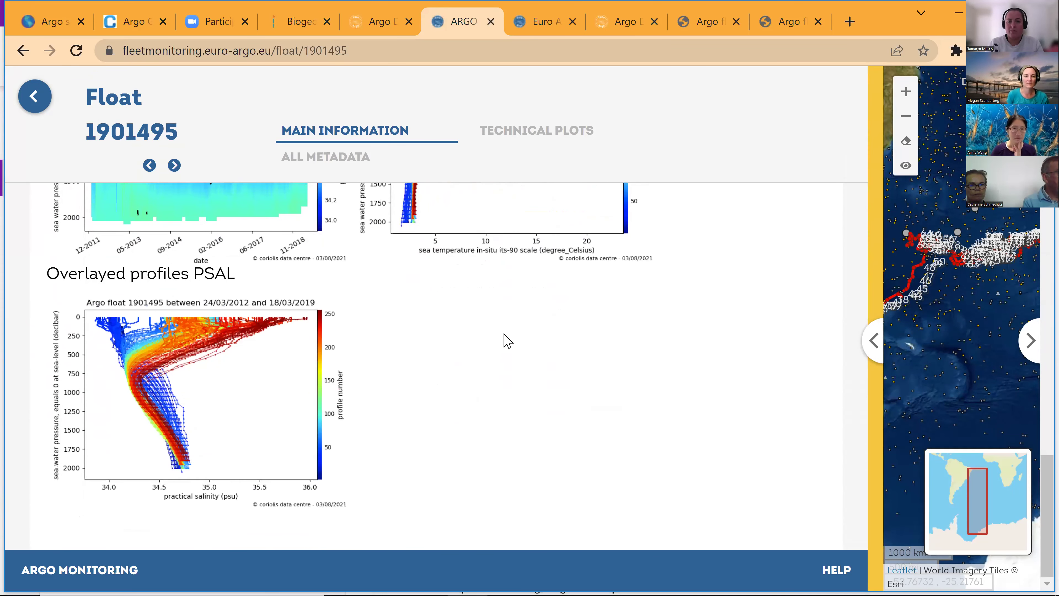
scroll(505, 338, "up", 1)
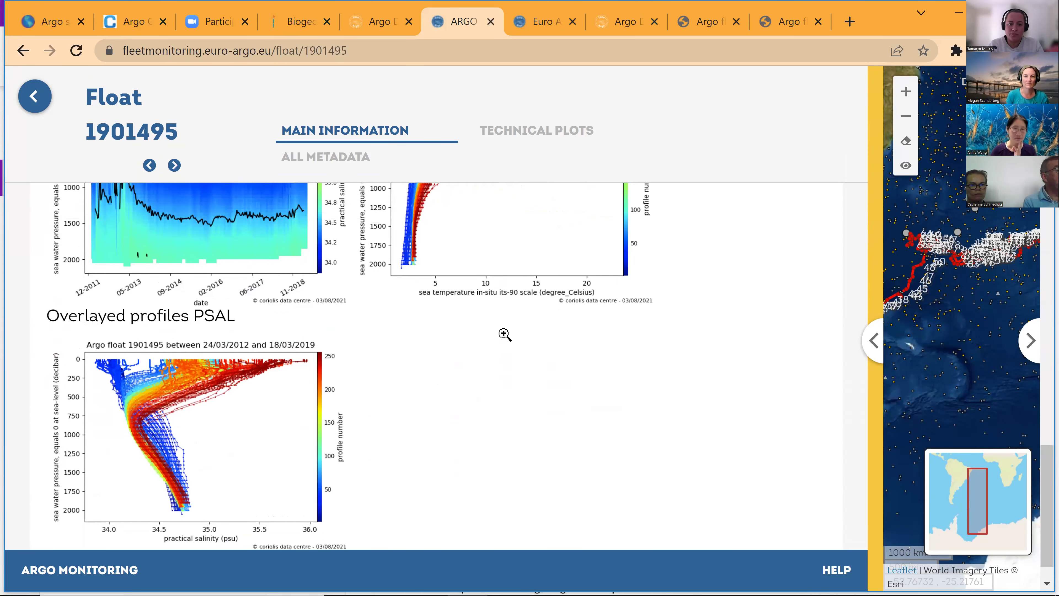
scroll(505, 333, "up", 9)
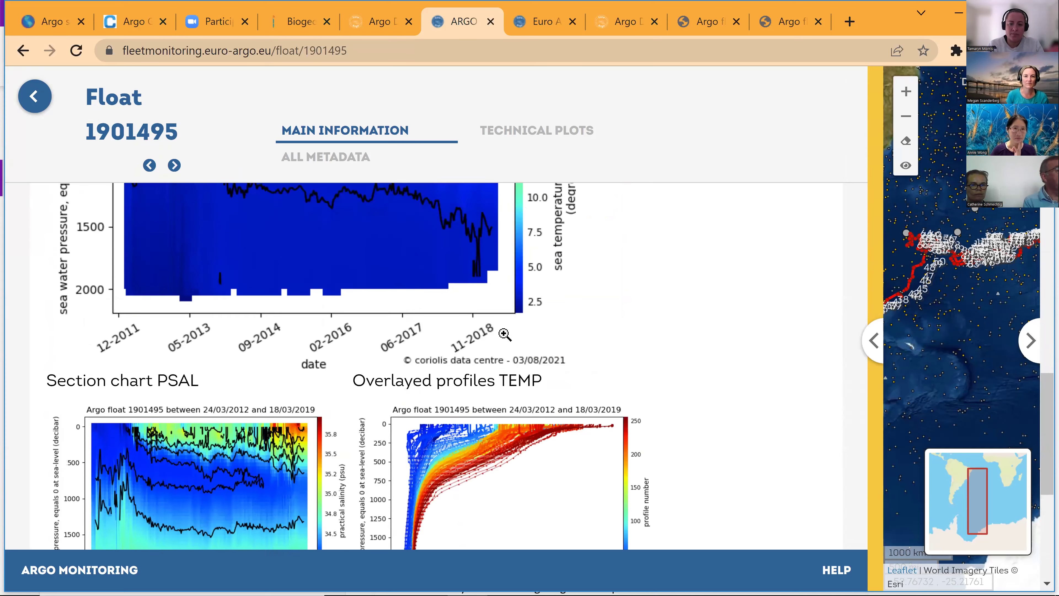
scroll(505, 334, "up", 18)
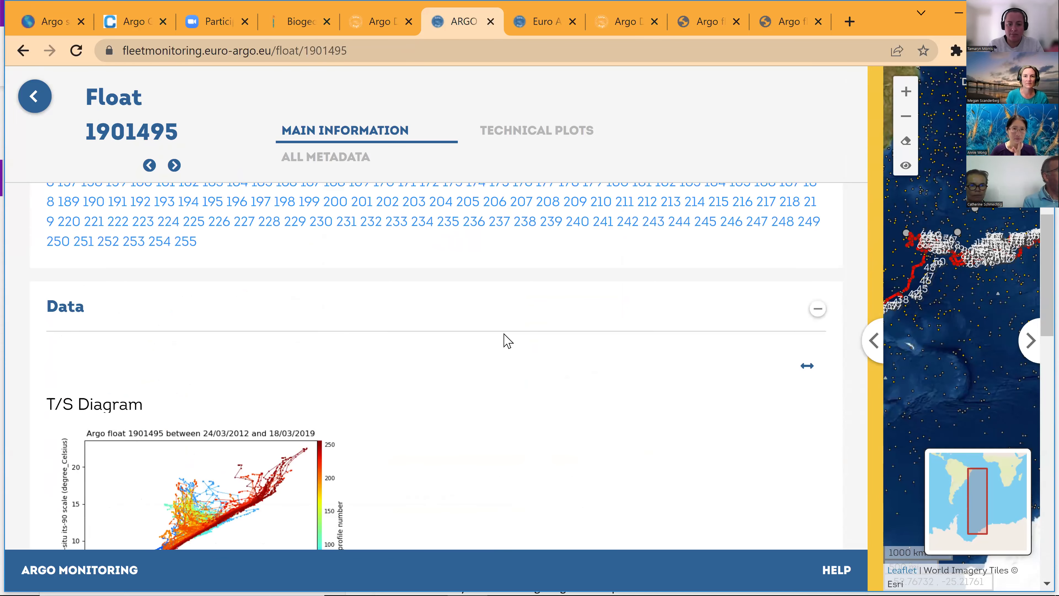
scroll(250, 286, "up", 1)
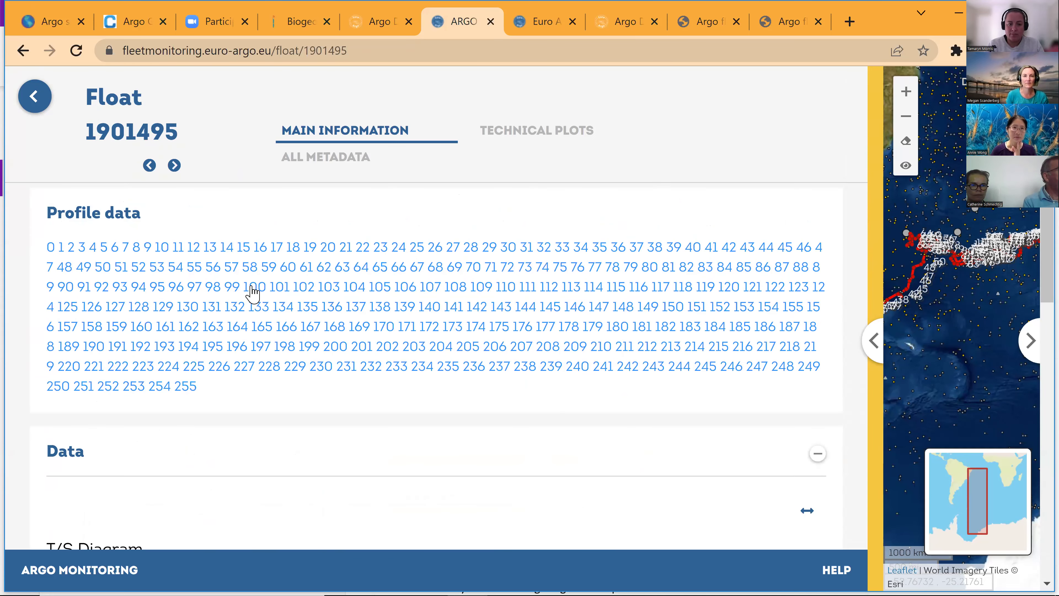
- Open the plots of profile 100 and toggle platform data for the Sea temperature adjusted chart
left_click(253, 287)
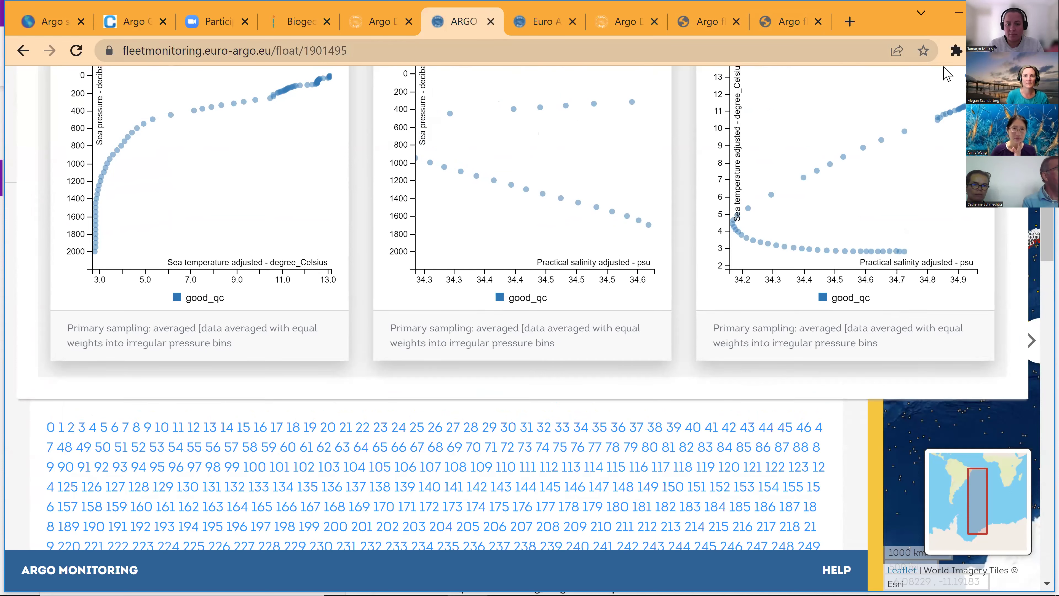
scroll(379, 99, "up", 4)
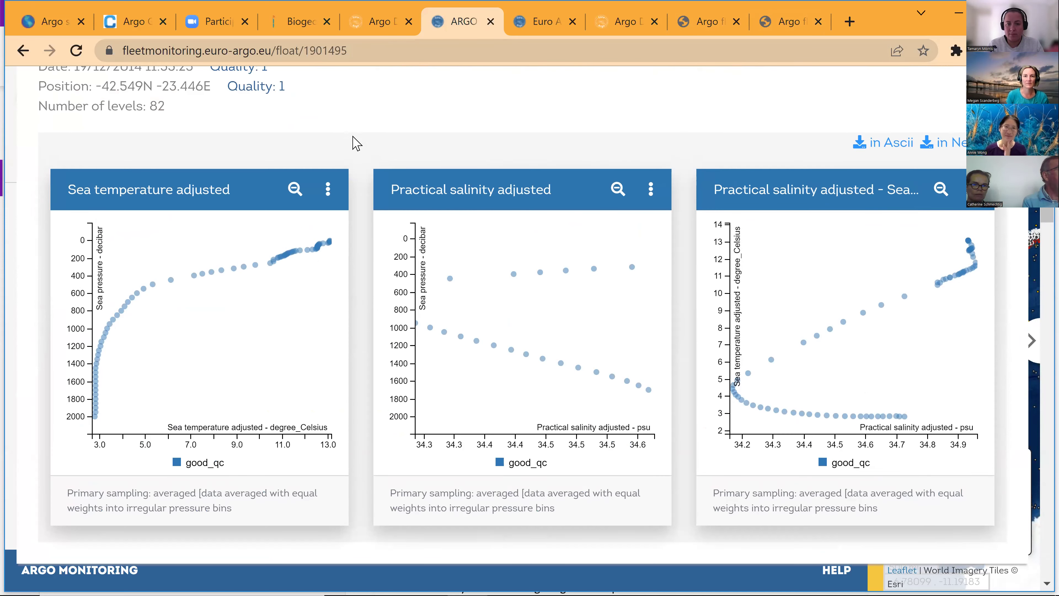
left_click(328, 192)
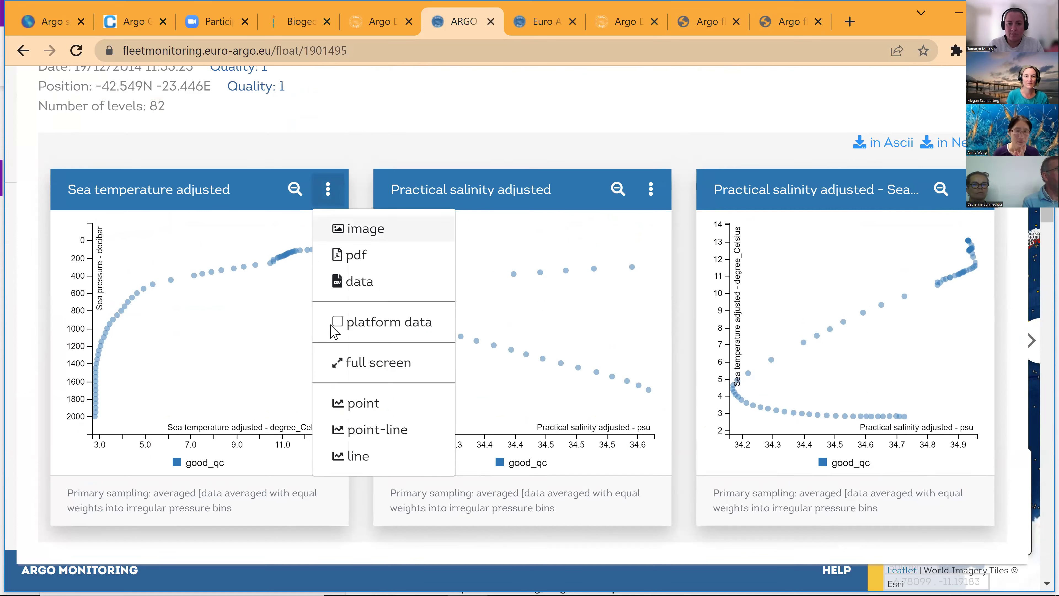
left_click(340, 328)
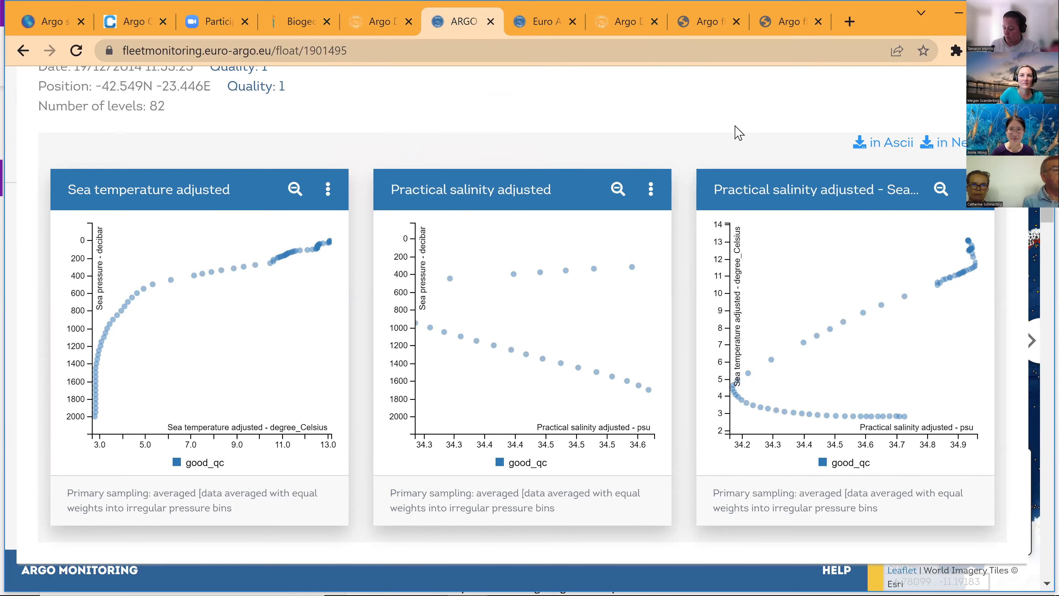
scroll(734, 131, "up", 2)
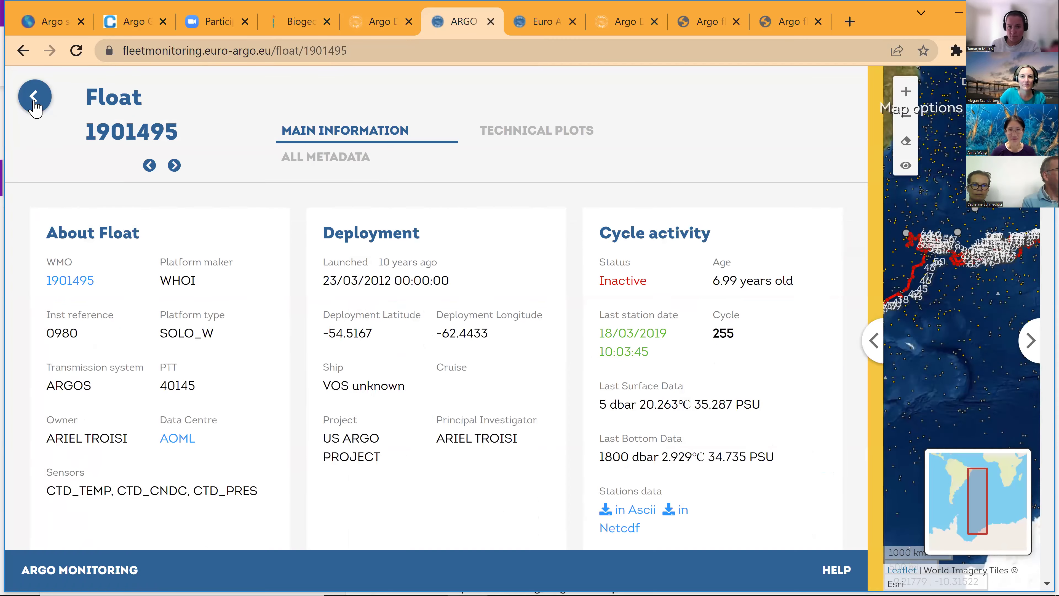
- Return from the float page to the dashboard and reset all filters to list the whole fleet
left_click(35, 96)
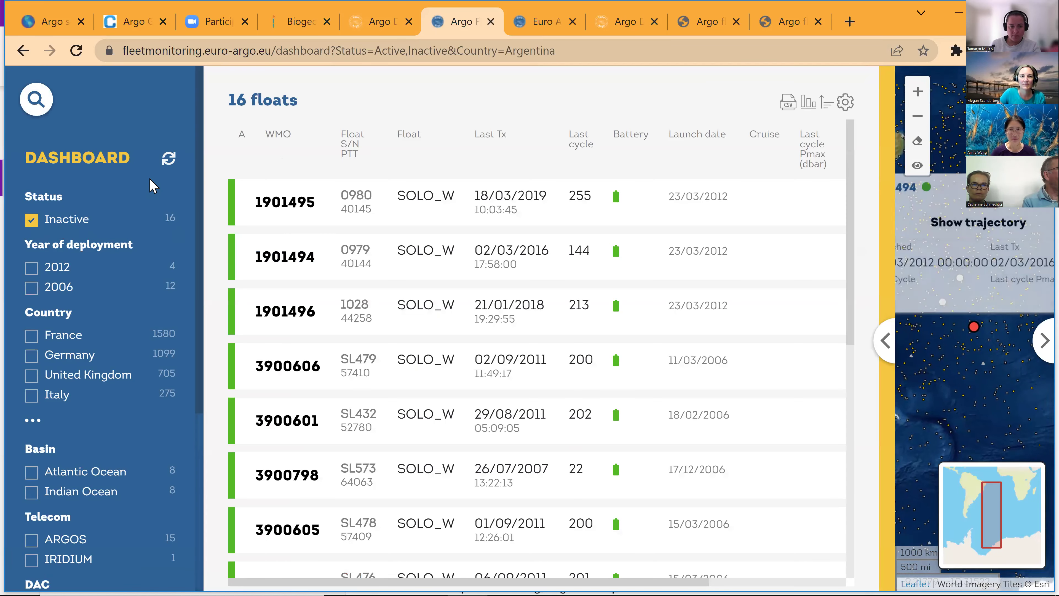
left_click(169, 160)
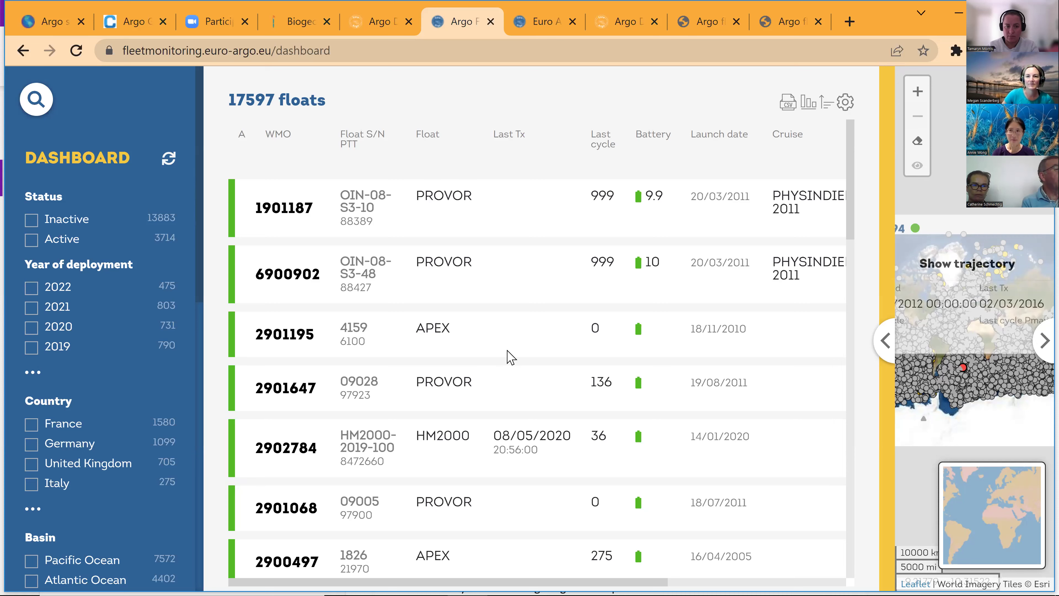
scroll(509, 355, "down", 5)
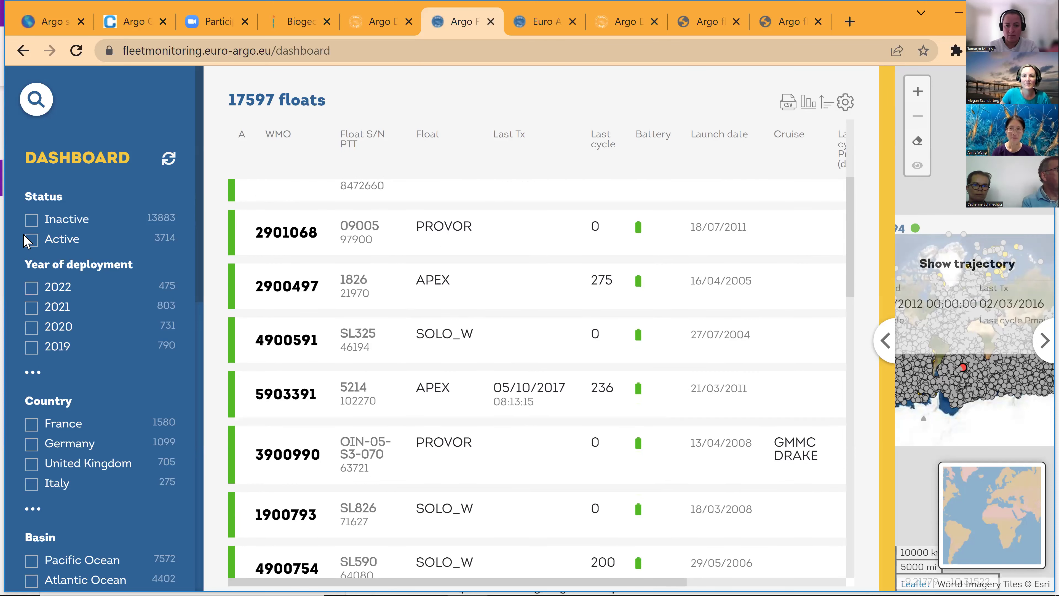
- Restrict the fleet to active floats and look through the list for floats flagged with red alerts
left_click(30, 240)
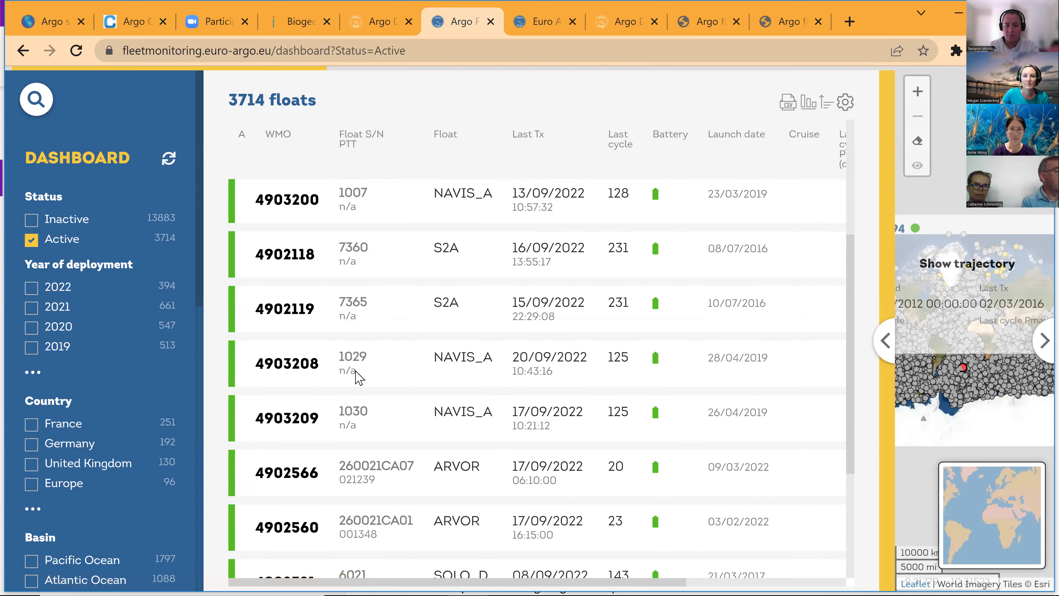
scroll(356, 371, "down", 1)
scroll(357, 370, "down", 7)
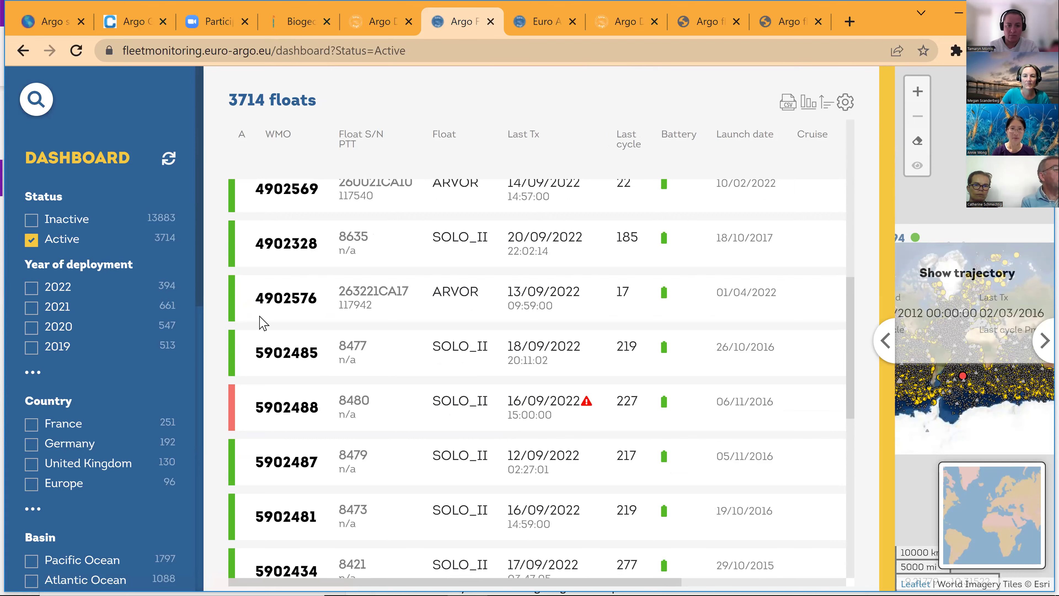
scroll(260, 323, "down", 2)
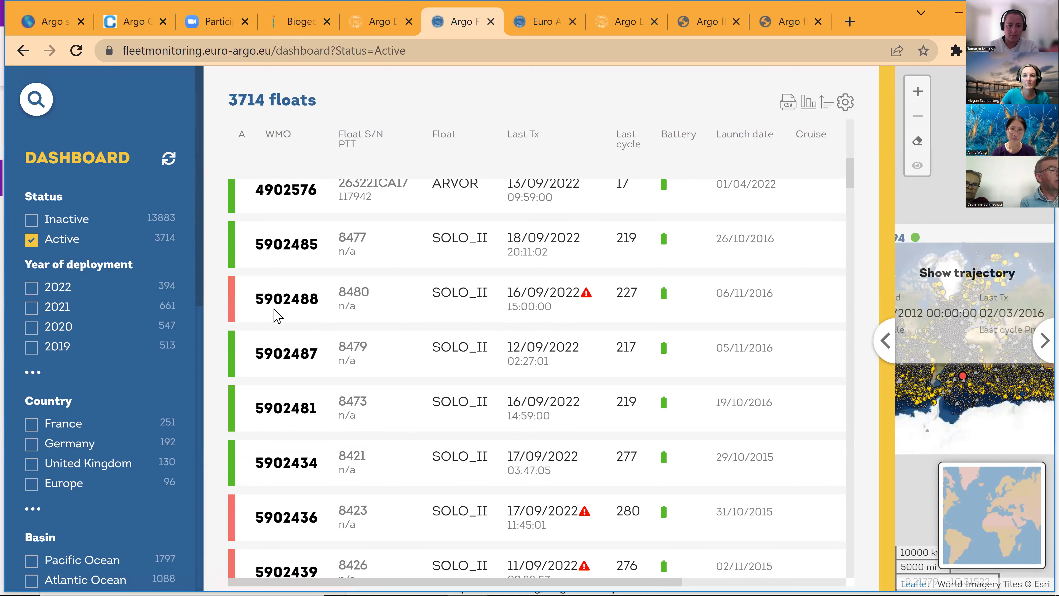
scroll(506, 323, "down", 1)
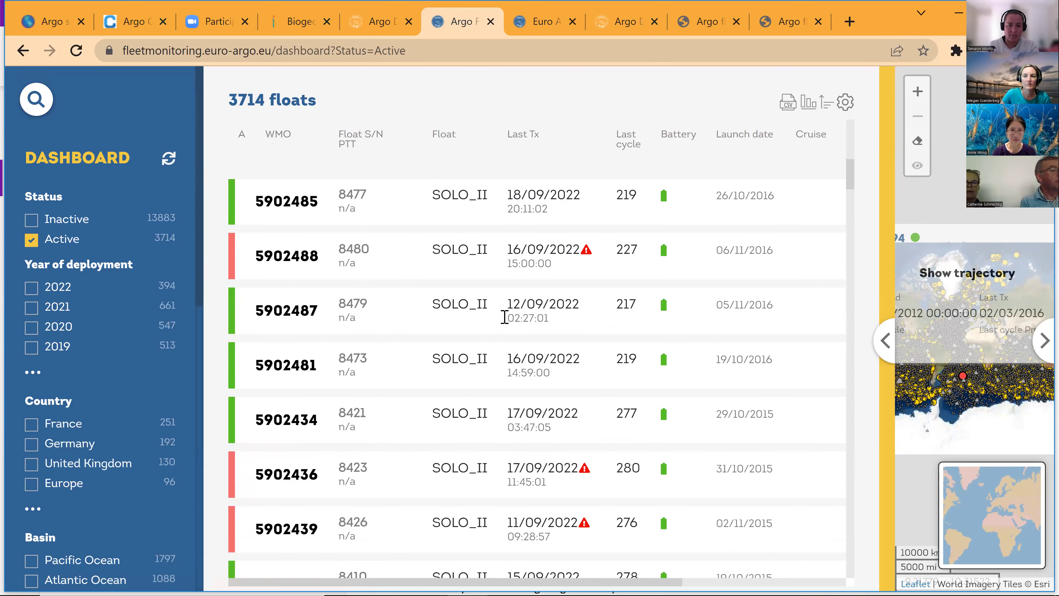
scroll(505, 323, "down", 1)
scroll(505, 324, "down", 10)
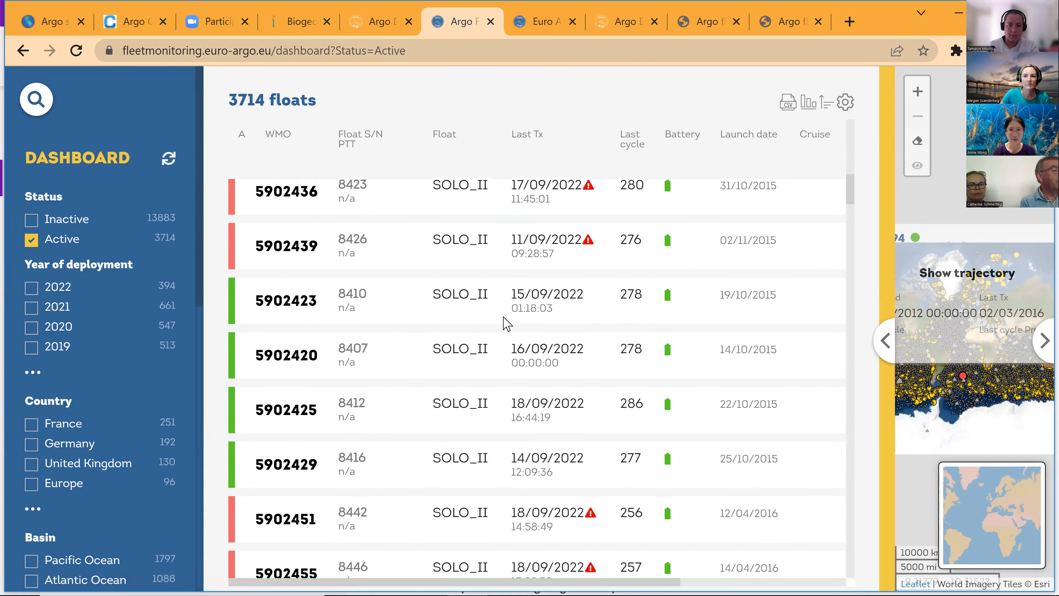
scroll(506, 323, "down", 15)
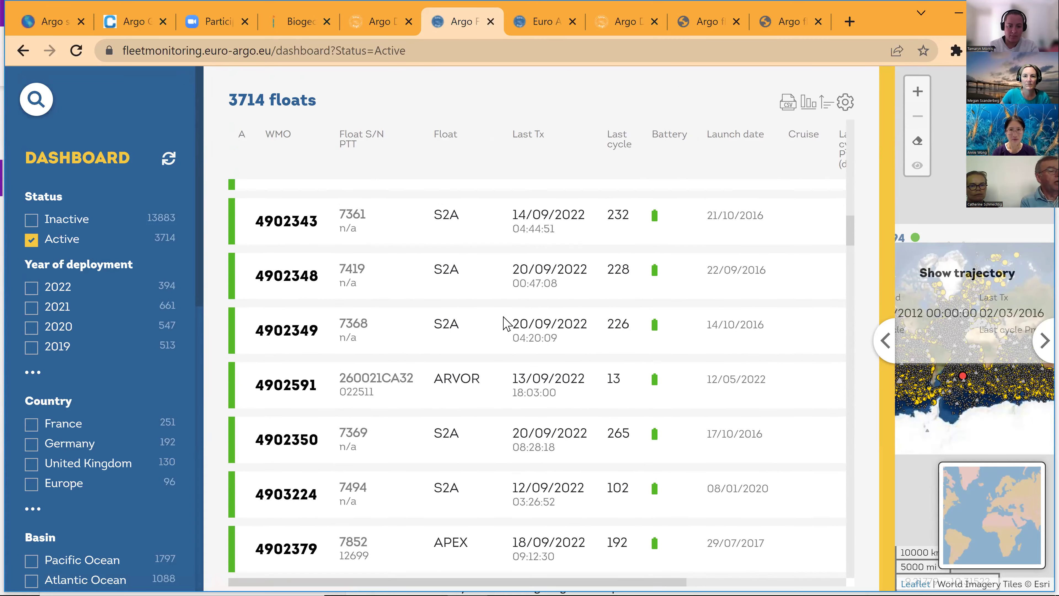
- Look further down the list of active floats for red alert flags, bringing the remaining columns into view
scroll(505, 323, "right", 2)
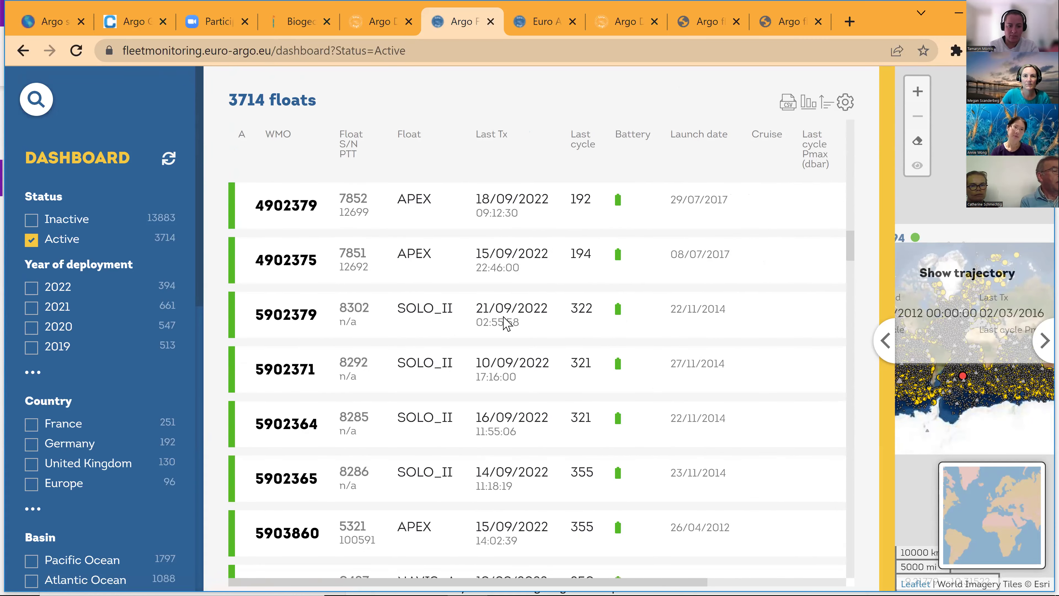
scroll(505, 323, "down", 15)
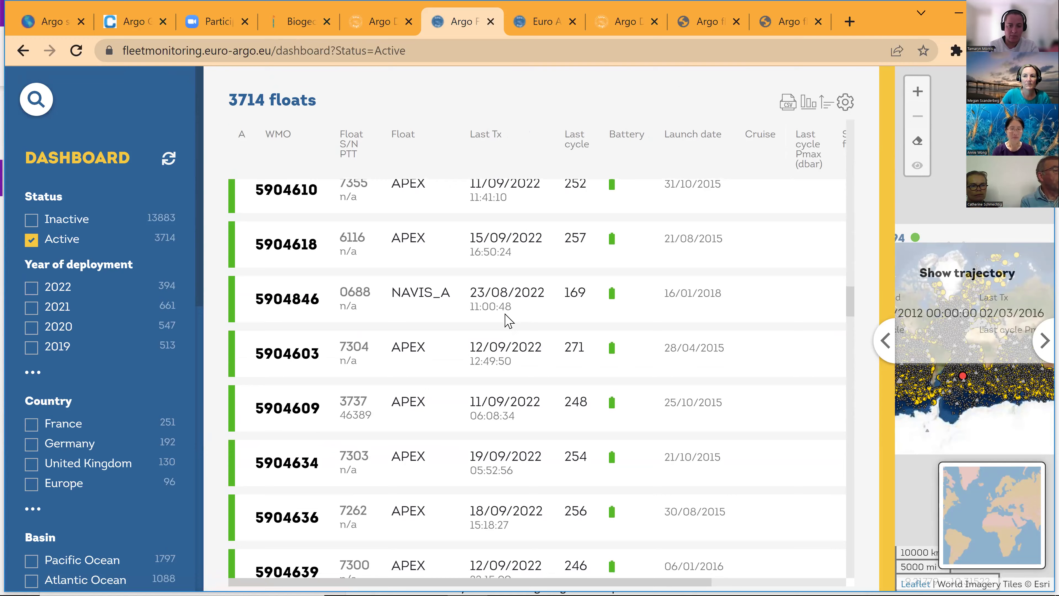
scroll(505, 323, "down", 10)
scroll(505, 323, "down", 1)
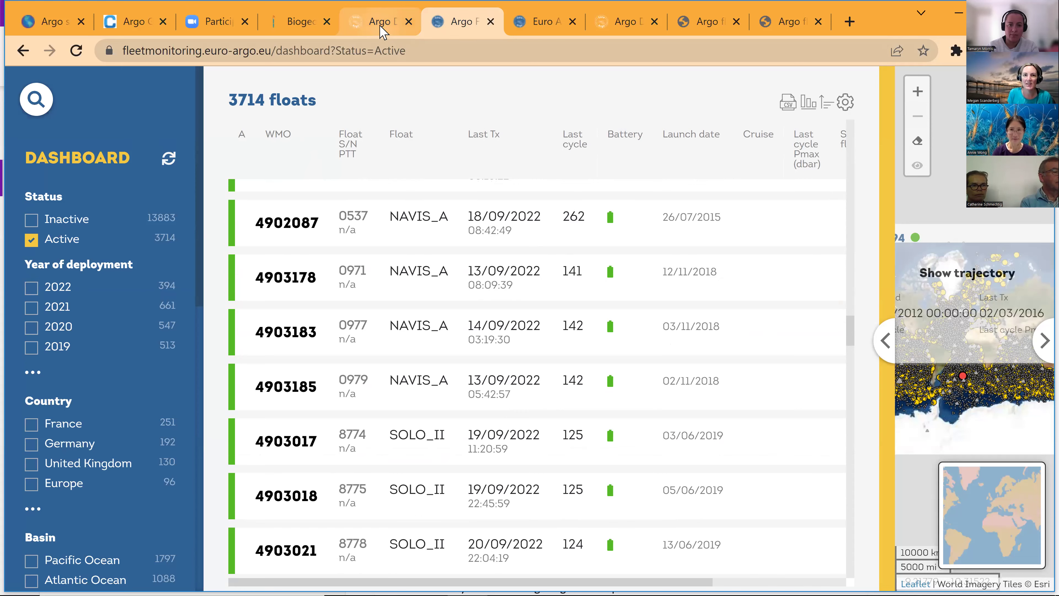
- Go back to the Argo Data access page and open the Euro-Argo data selection tool from there
key("ctrl+Page_Up")
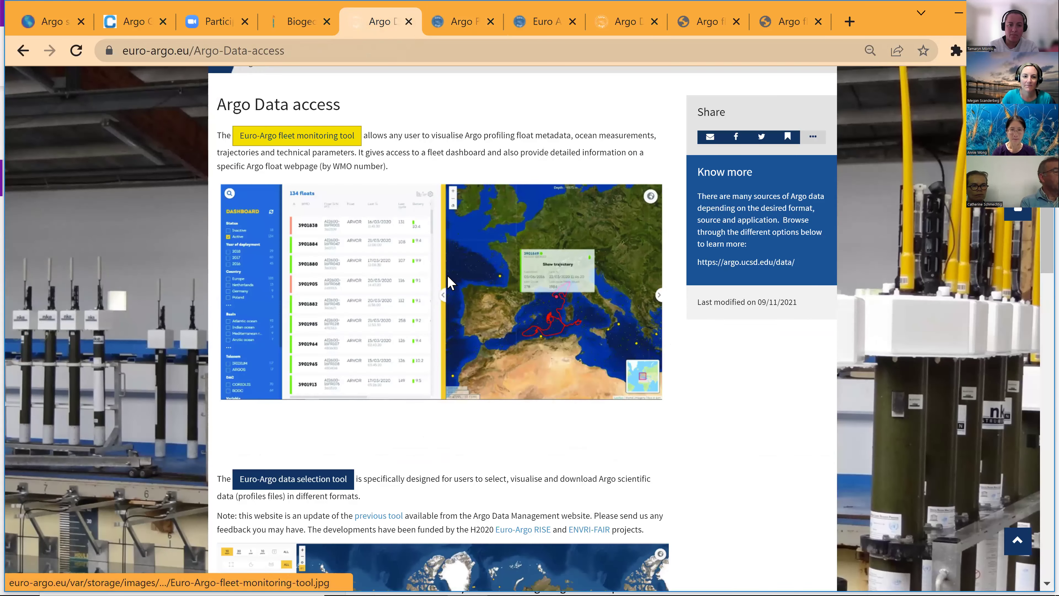
scroll(449, 284, "down", 1)
scroll(450, 284, "down", 5)
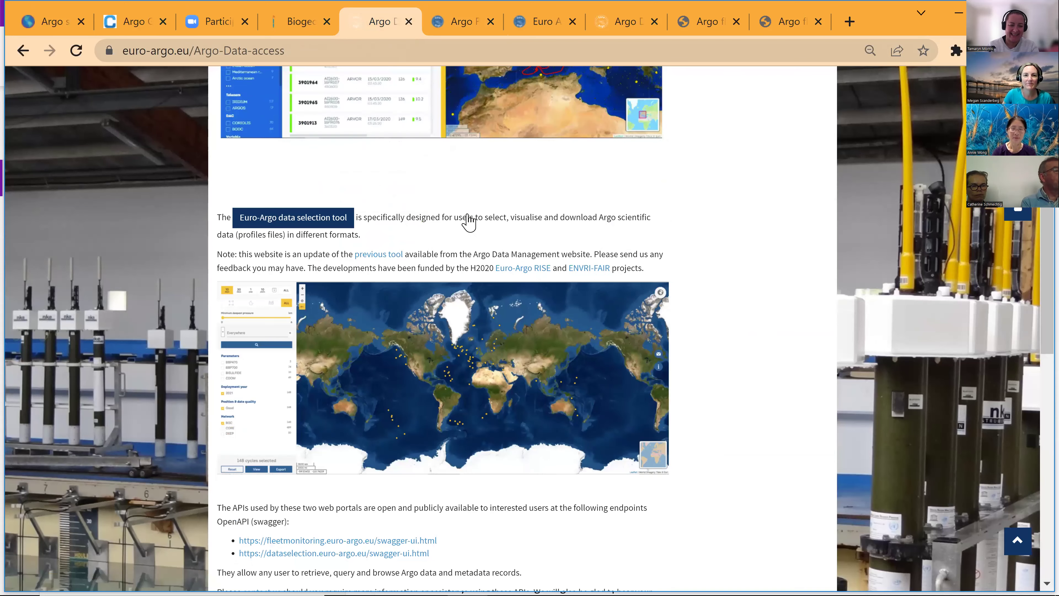
scroll(549, 279, "up", 3)
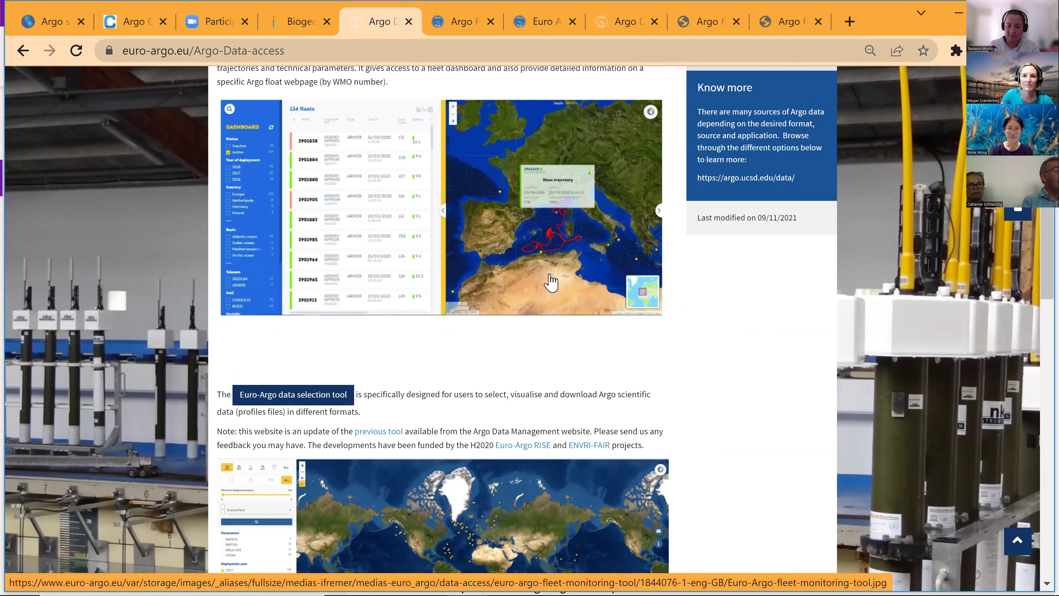
scroll(550, 283, "down", 1)
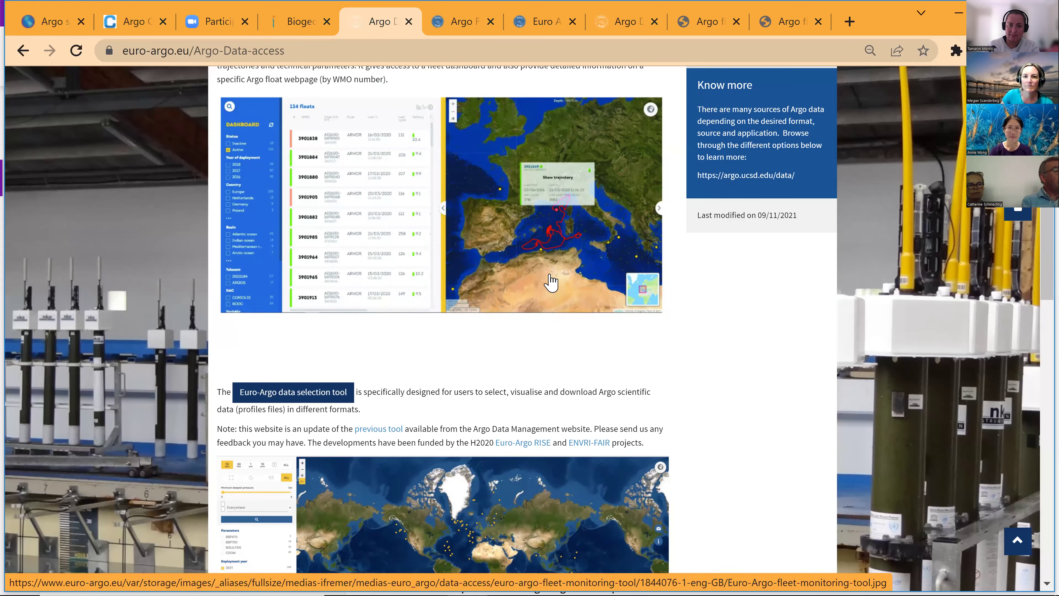
scroll(551, 283, "down", 5)
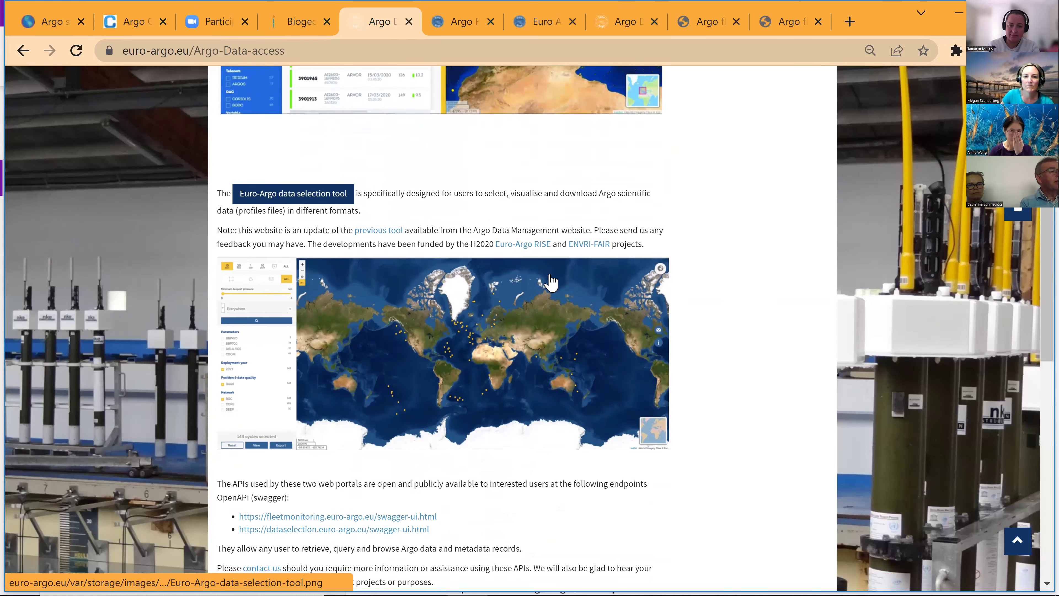
scroll(550, 283, "down", 1)
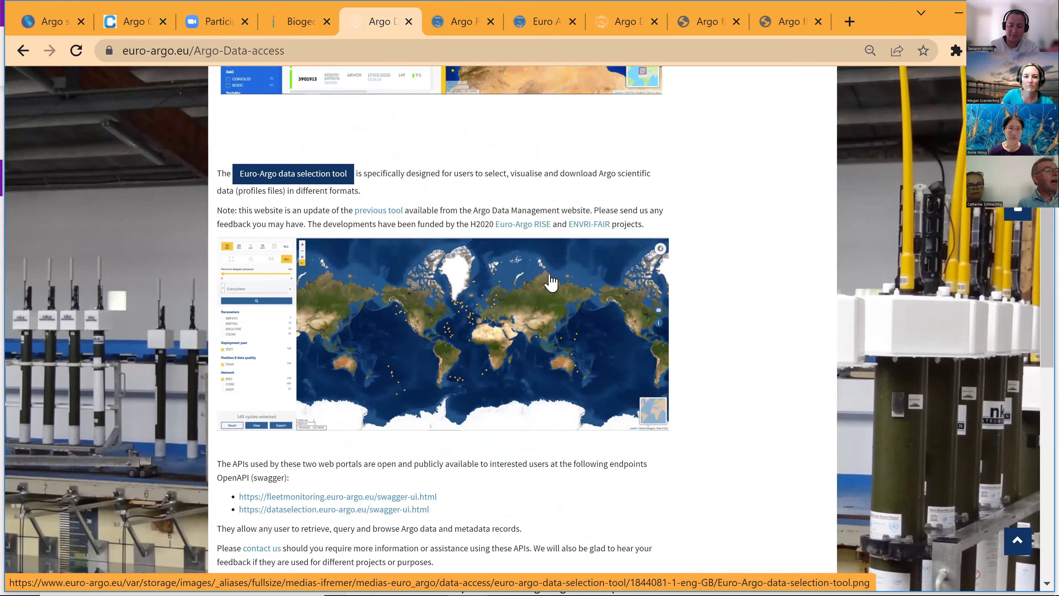
left_click(279, 180)
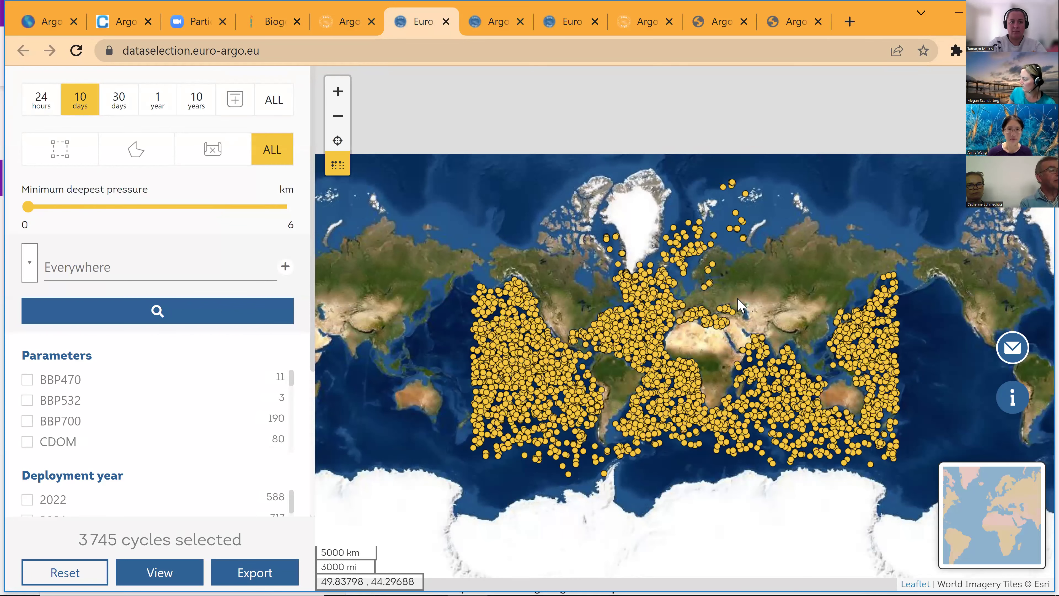
- Find the float just off Madagascar's northwest coast on the map and show its profile data
scroll(739, 305, "up", 1)
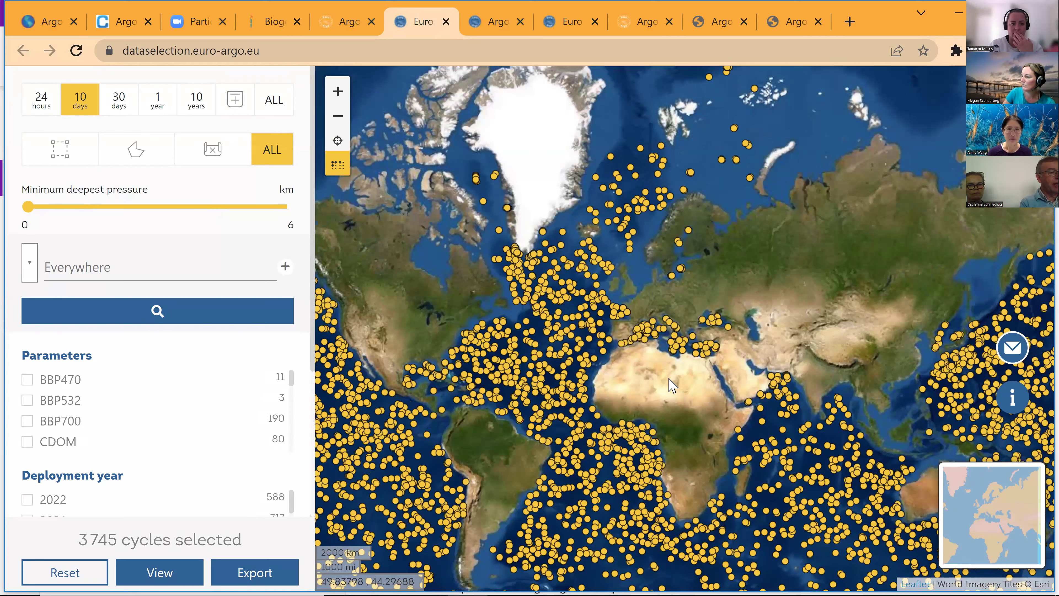
left_click_drag(743, 486, 681, 367)
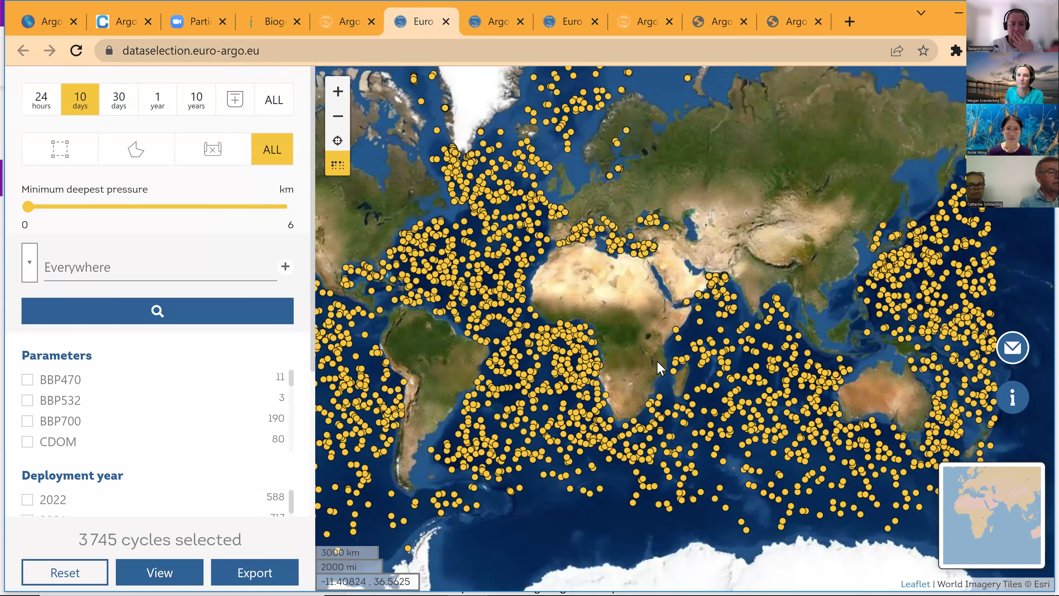
scroll(664, 368, "up", 2)
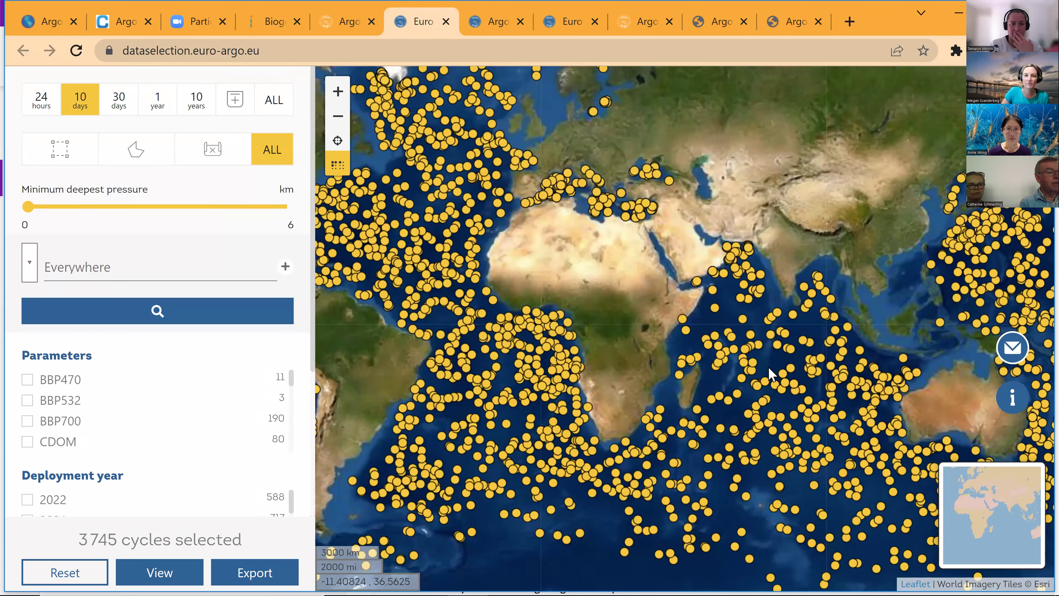
scroll(711, 402, "up", 2)
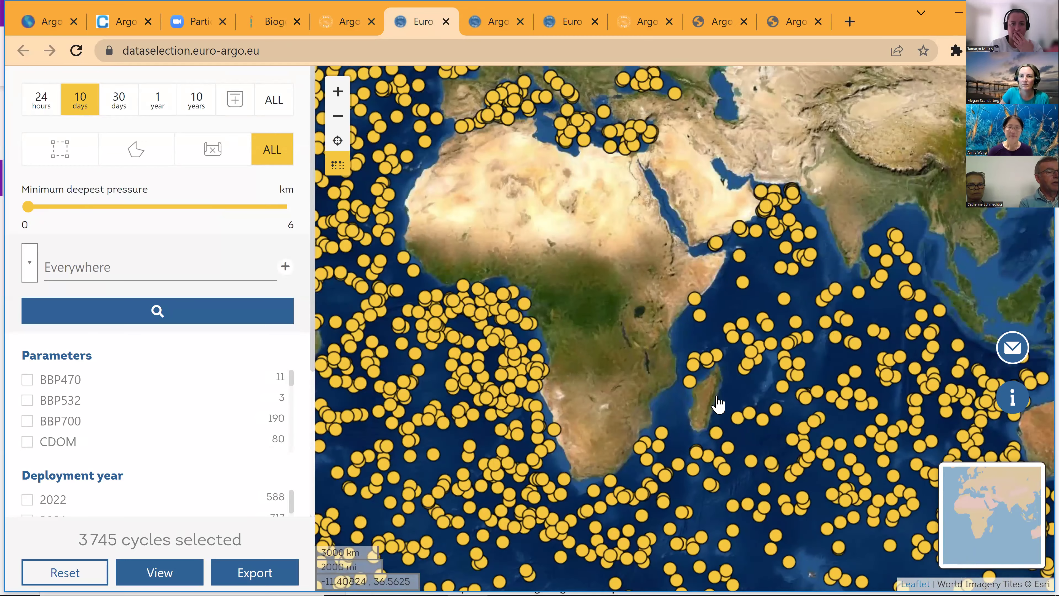
scroll(718, 404, "up", 2)
left_click(717, 396)
left_click(732, 229)
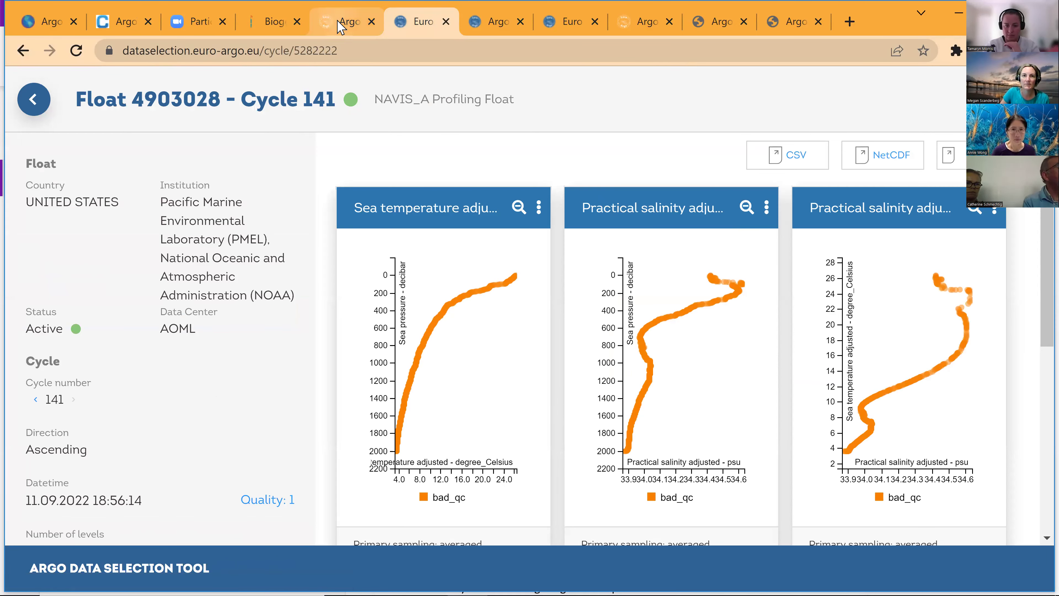
- Return from the cycle page to the map and show the trajectory of the same float off northwest Madagascar
left_click(341, 28)
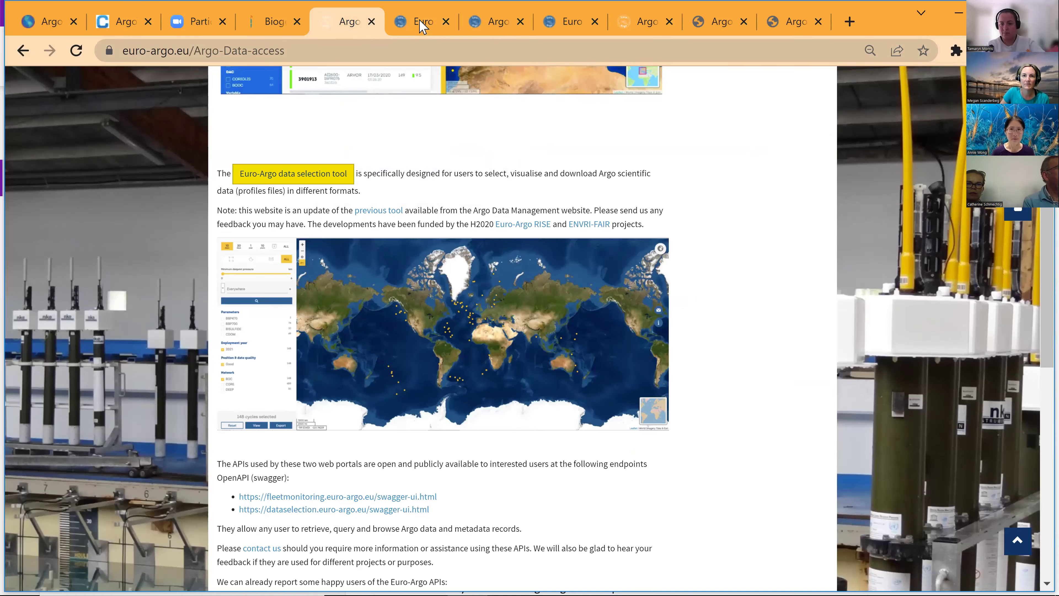
left_click(423, 27)
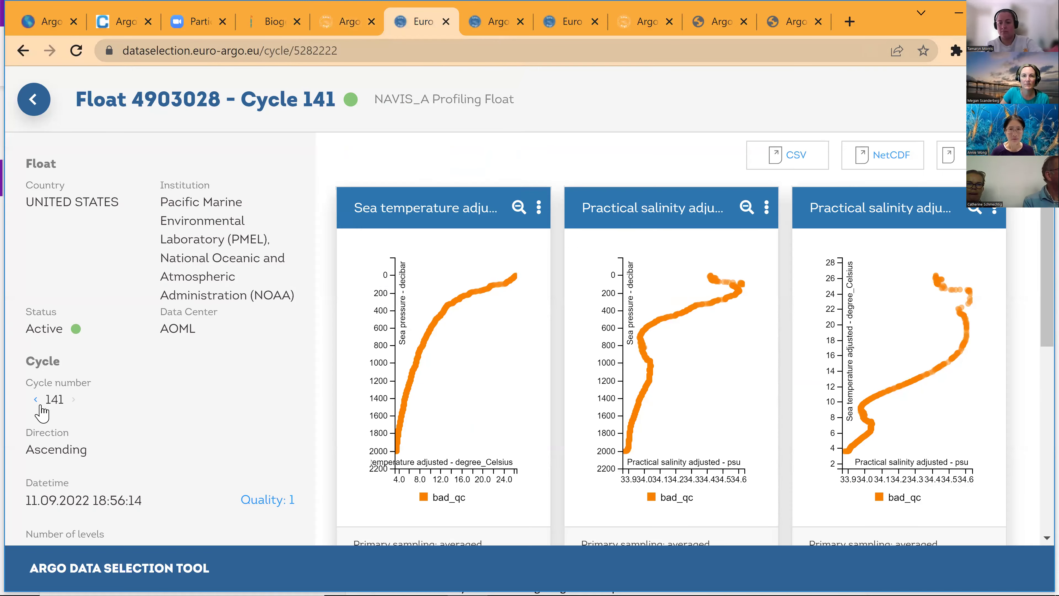
left_click(34, 100)
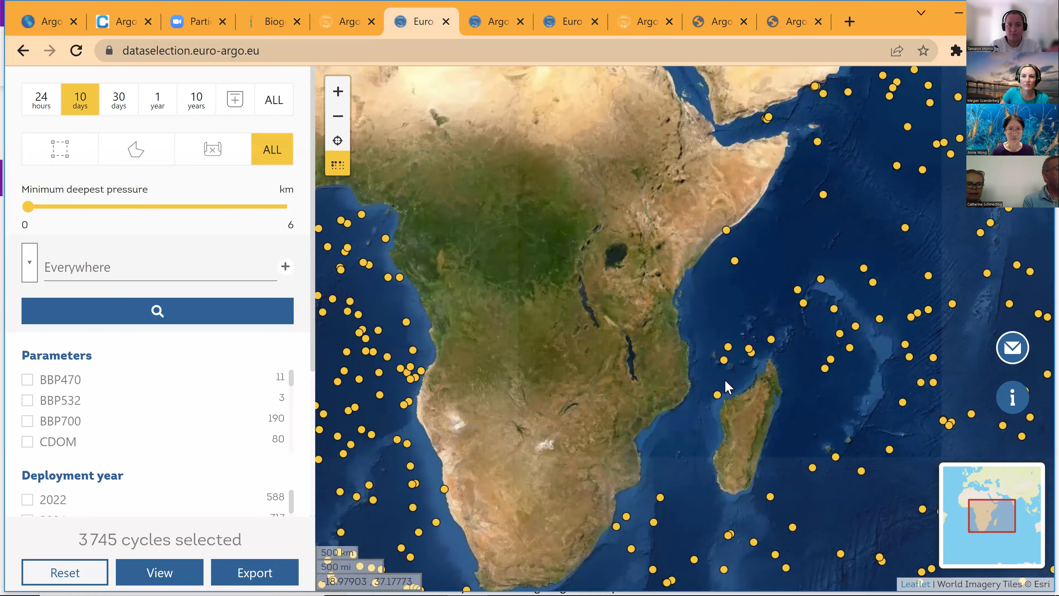
left_click(717, 399)
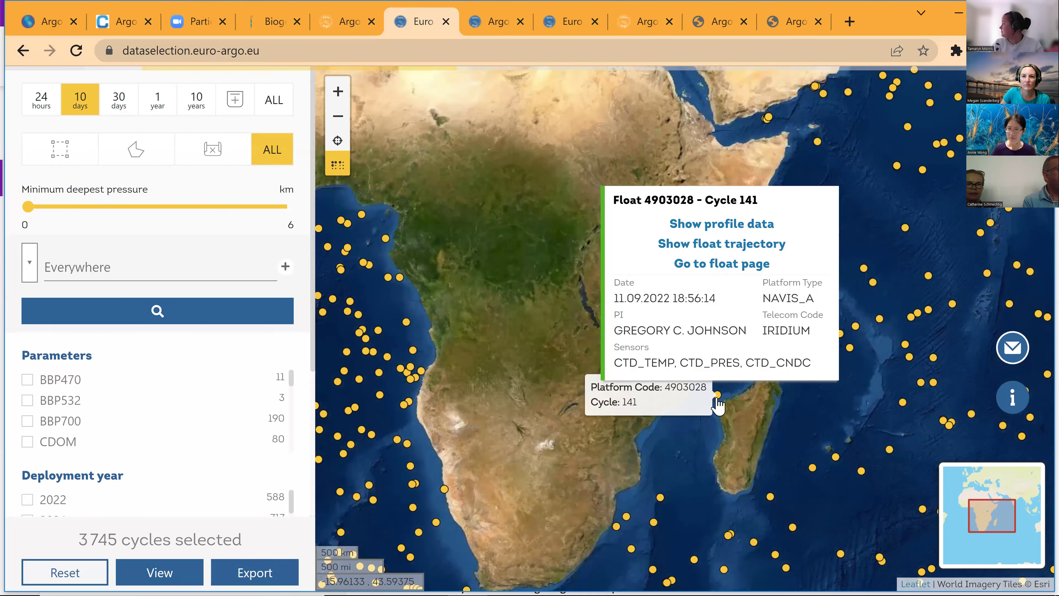
left_click(721, 244)
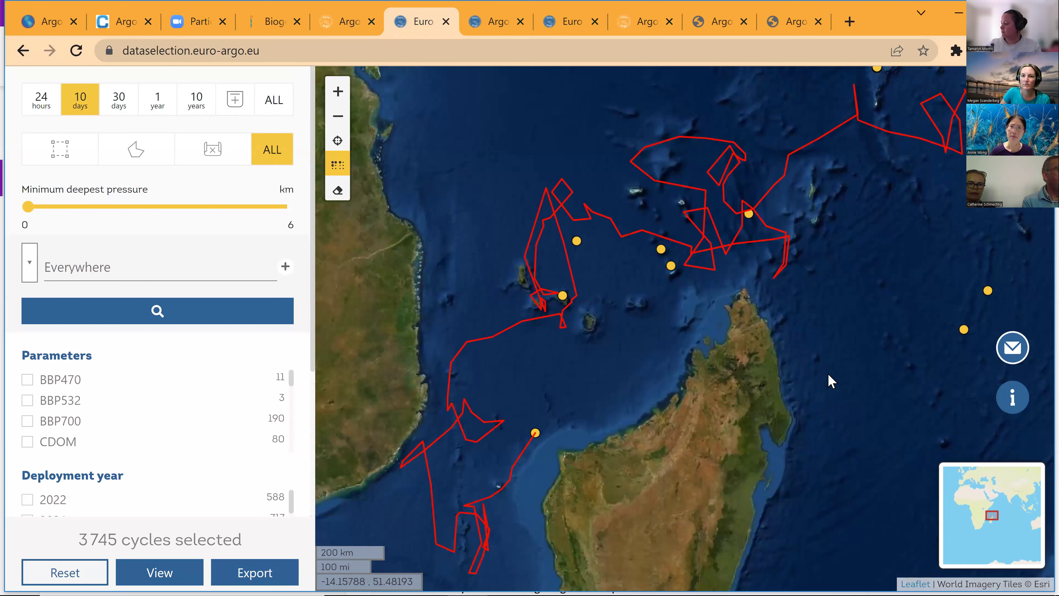
scroll(830, 380, "down", 3)
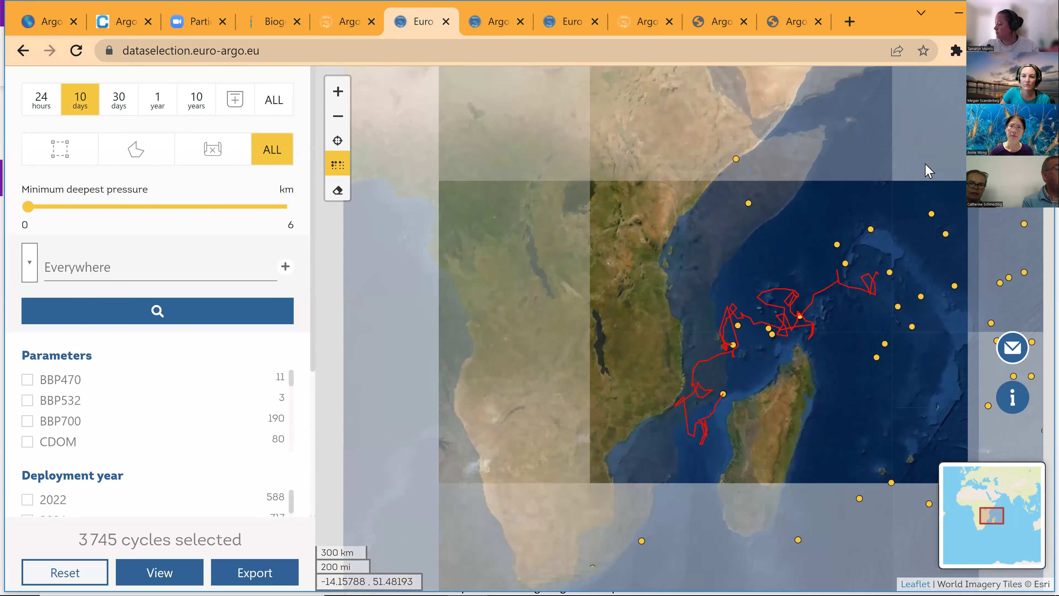
scroll(829, 373, "up", 3)
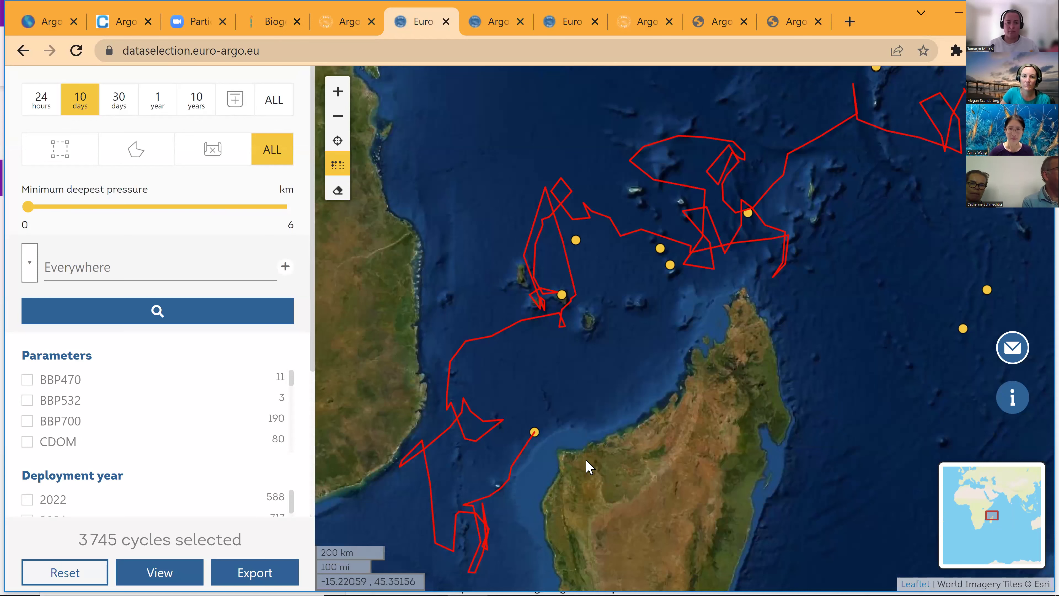
scroll(636, 447, "down", 2)
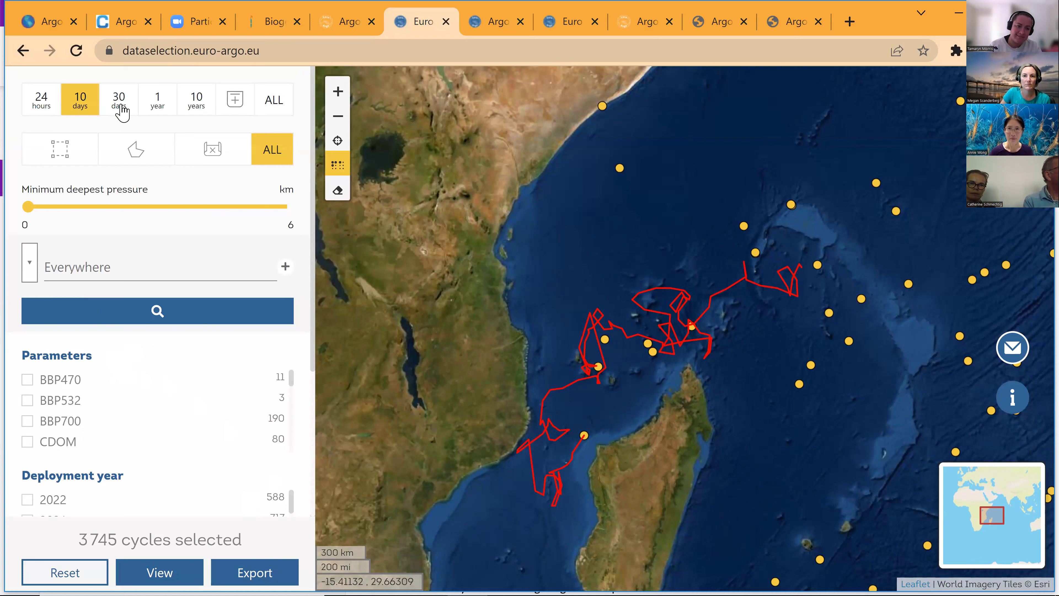
- Set the time period to ALL and display the individual cycles in the channel west of Madagascar
left_click(274, 104)
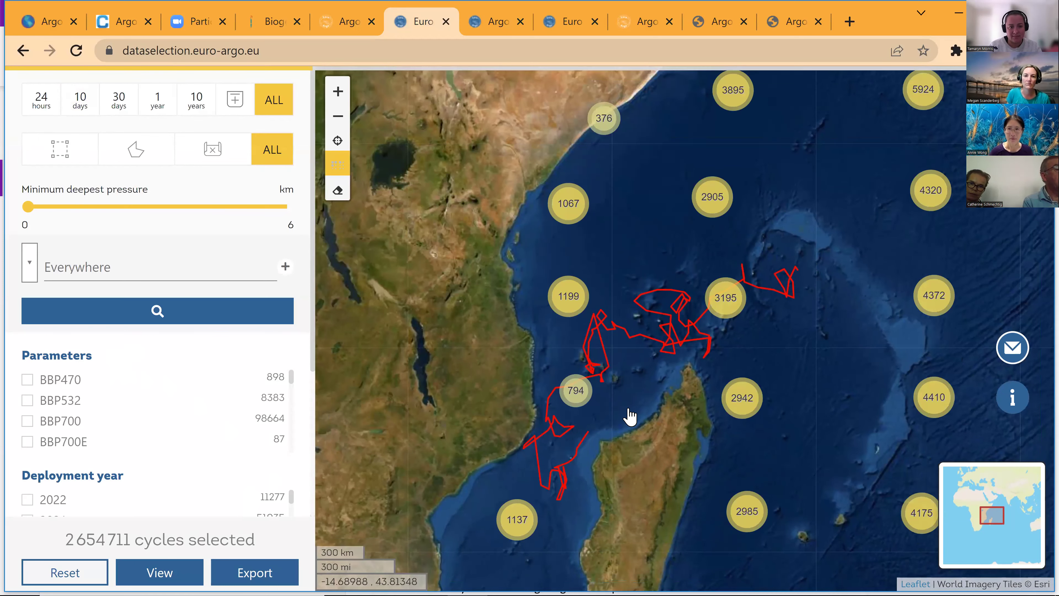
scroll(638, 409, "down", 1)
scroll(751, 385, "down", 4)
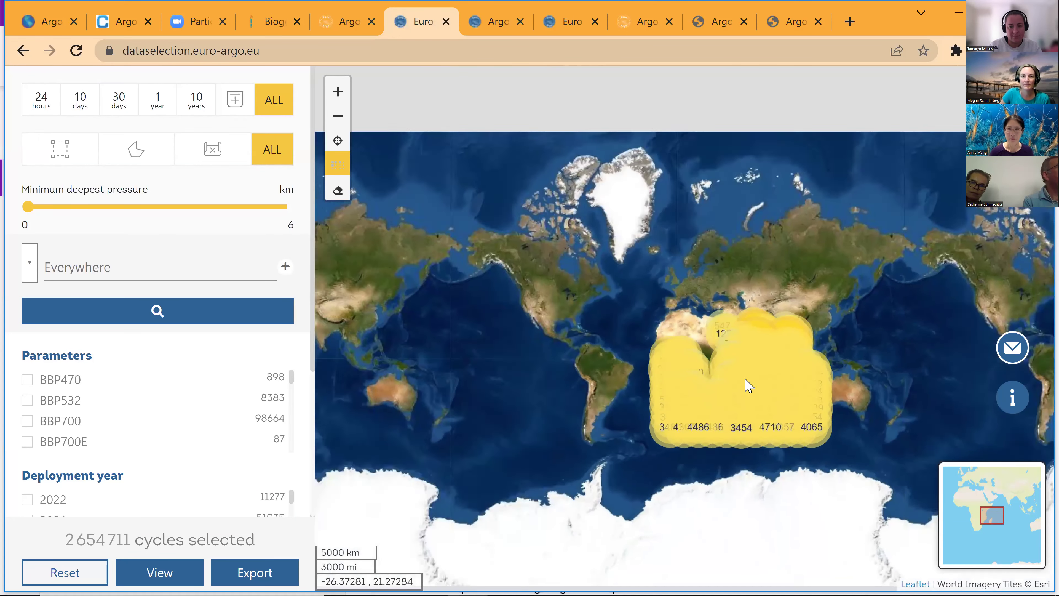
left_click(747, 385)
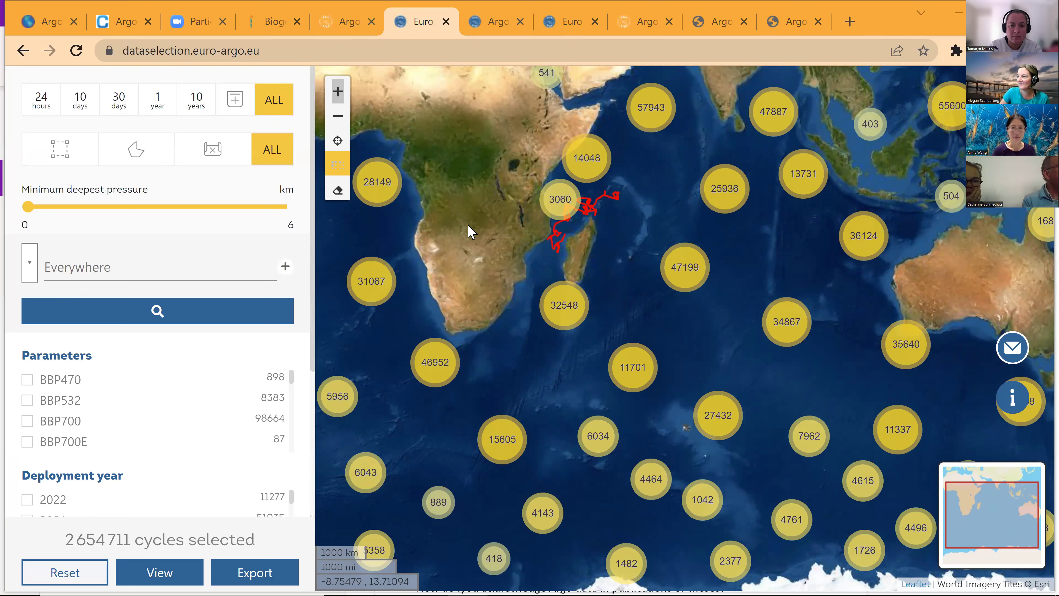
scroll(569, 241, "up", 2)
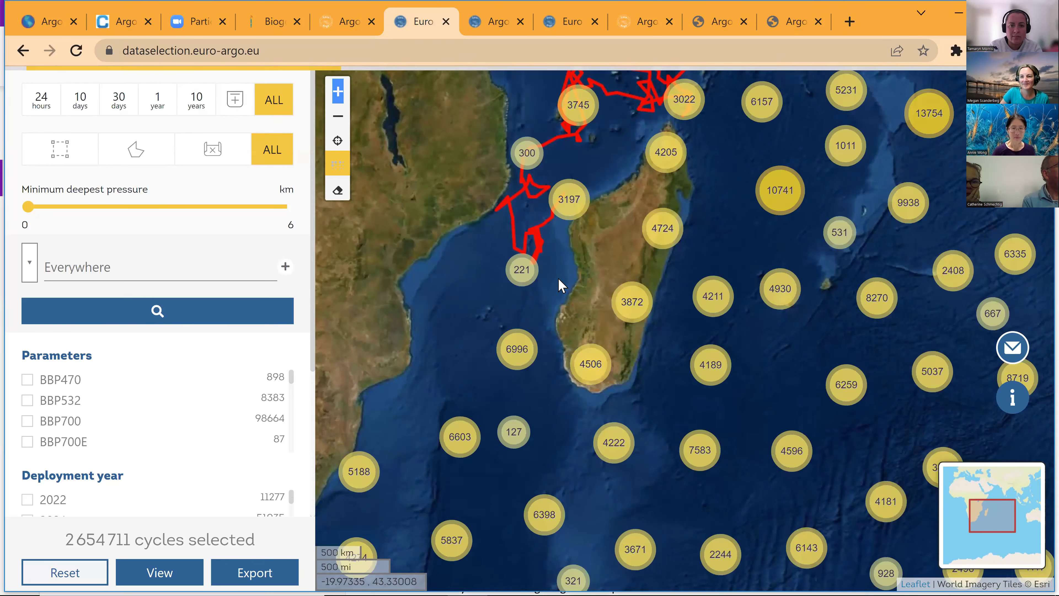
scroll(560, 281, "up", 2)
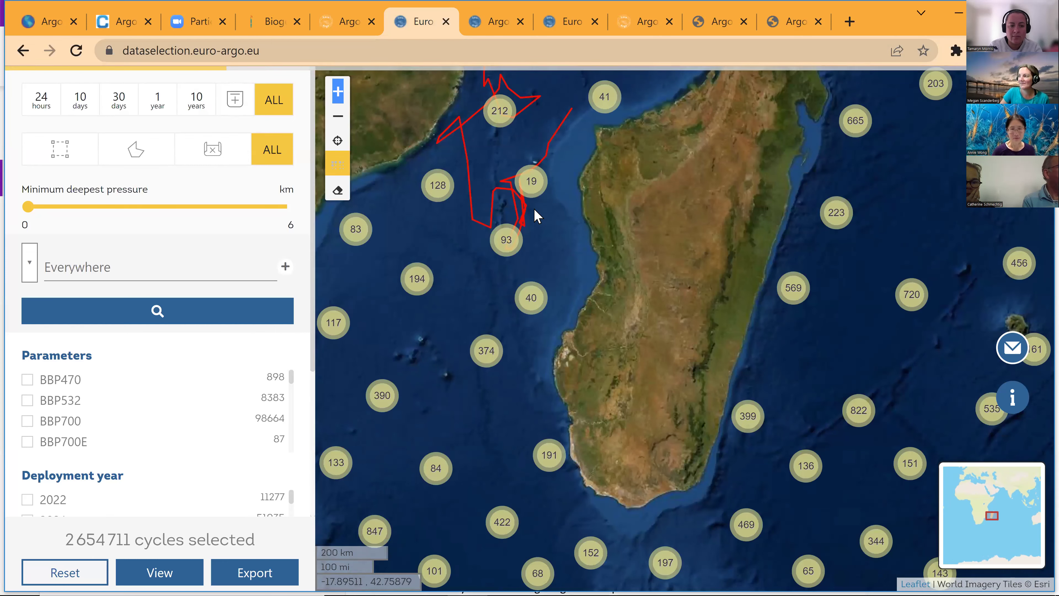
scroll(546, 211, "up", 1)
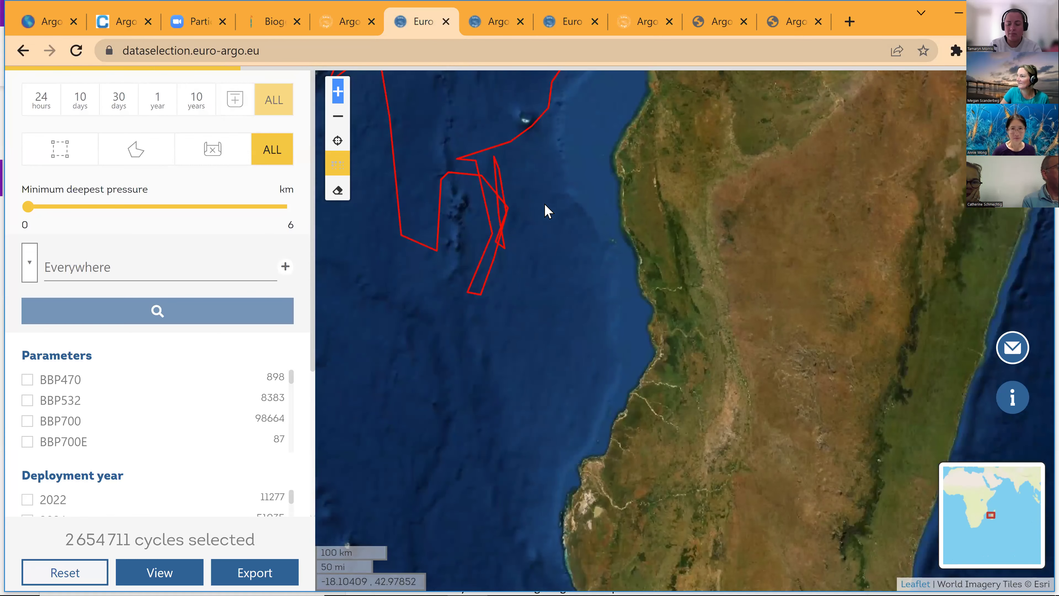
scroll(601, 215, "up", 1)
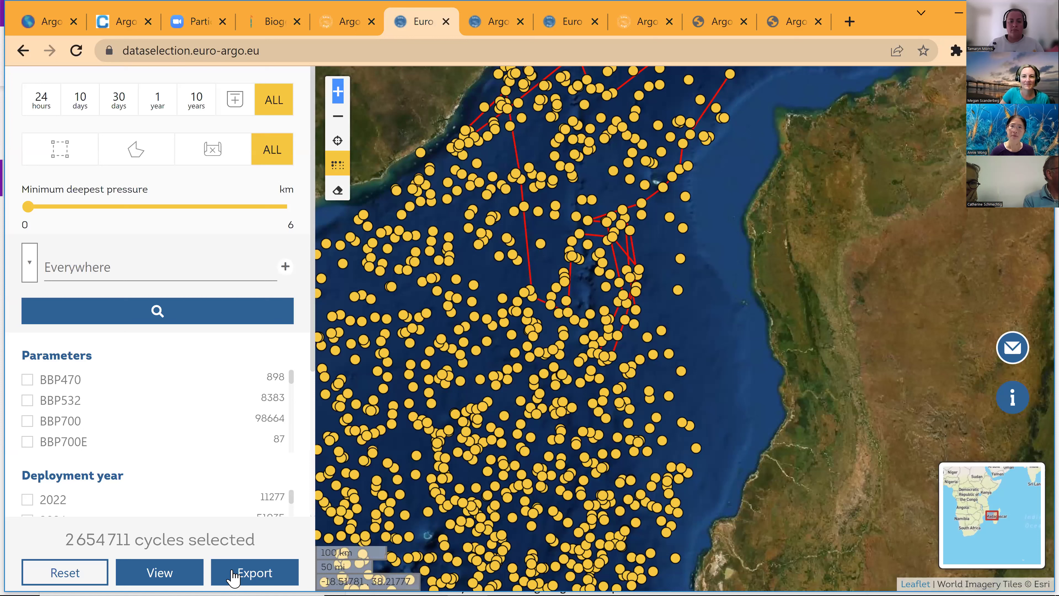
- Limit the selection to a four-point polygon drawn in the channel between Mozambique and Madagascar, and validate the area
left_click(136, 151)
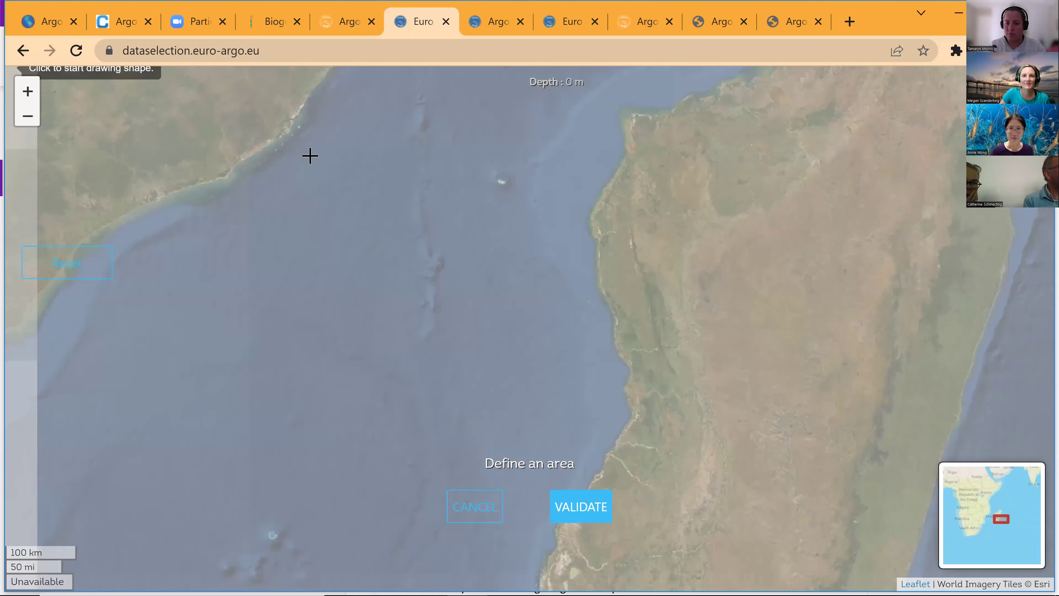
left_click(309, 157)
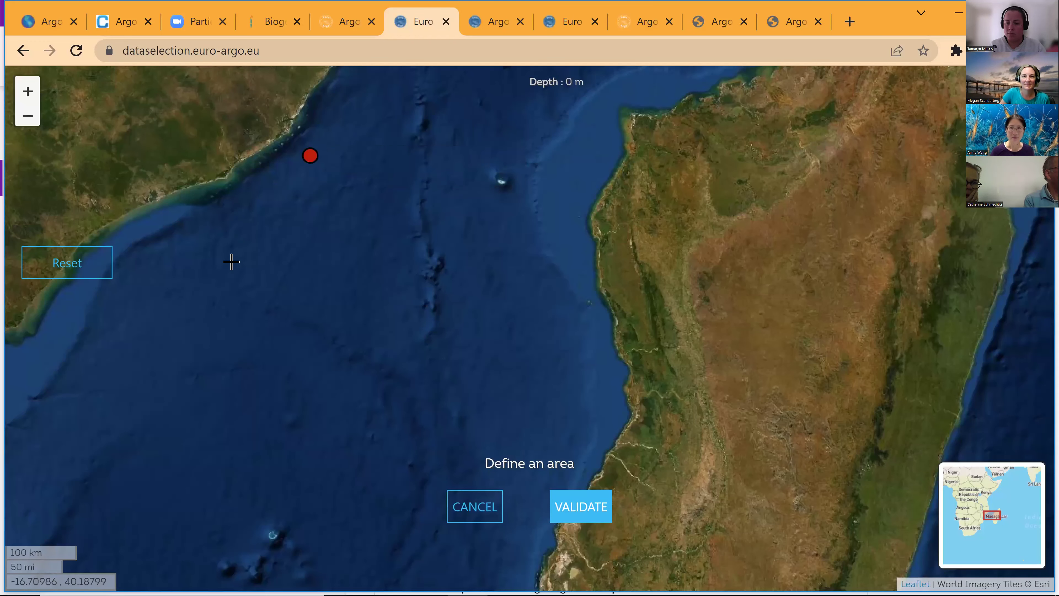
left_click(231, 303)
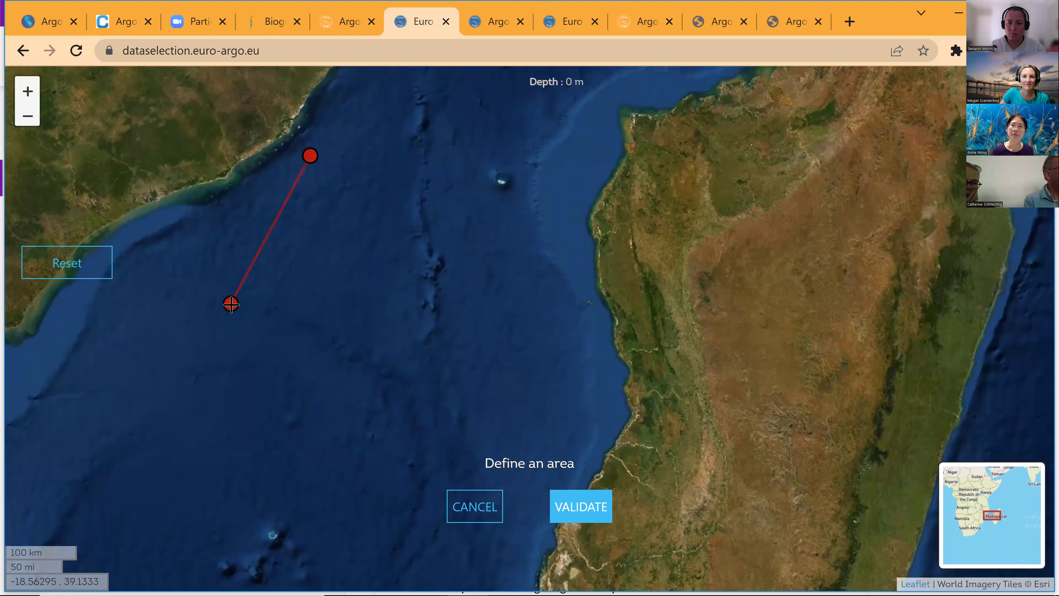
left_click(481, 422)
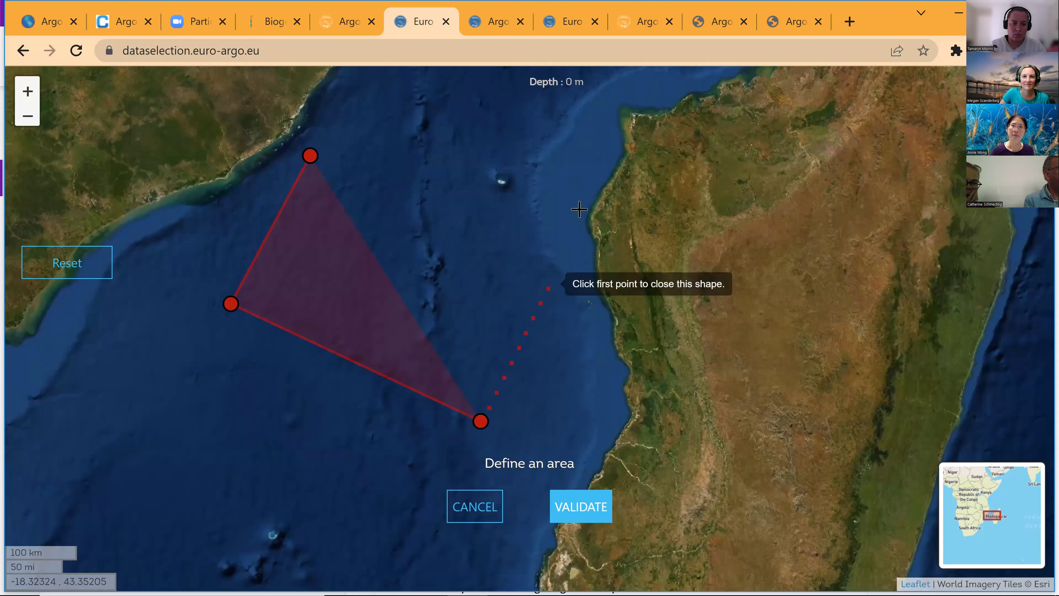
left_click(600, 128)
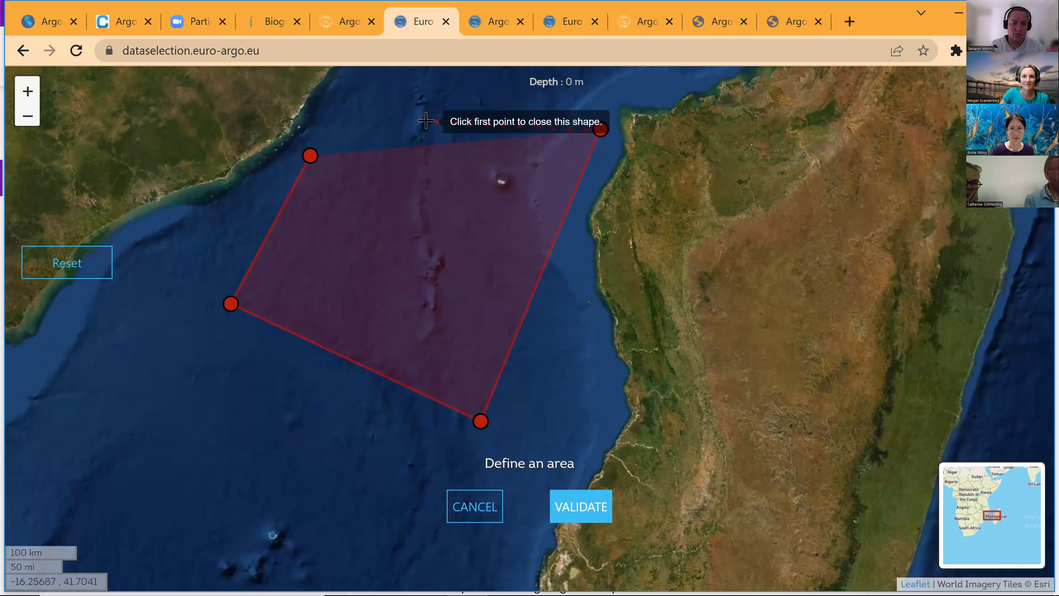
left_click(310, 156)
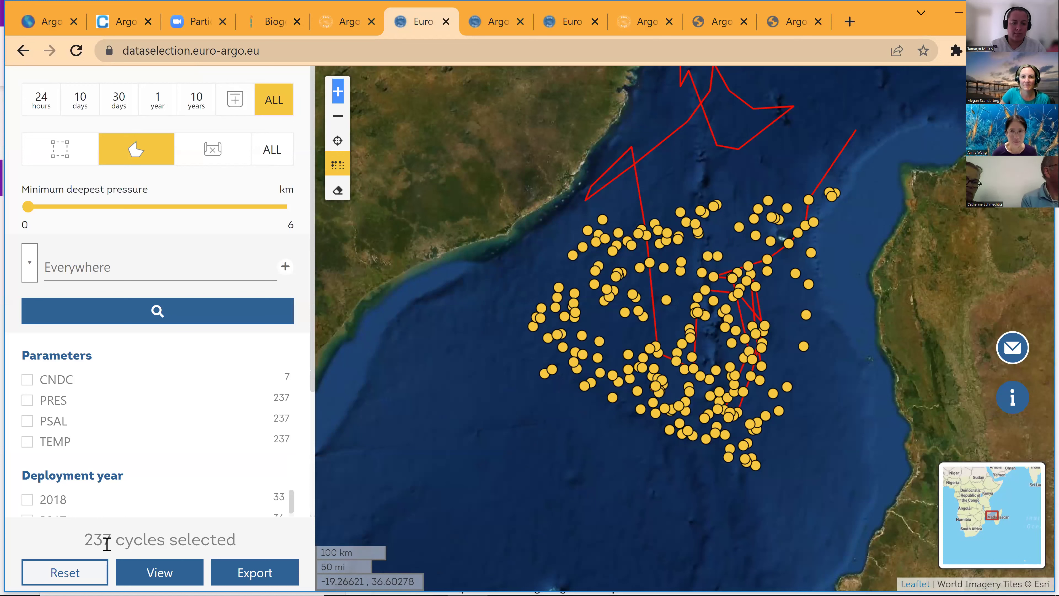
- Open the export form for the selected cycles and review its file formats, data mode, quality code, parameter, email and captcha fields
left_click(243, 573)
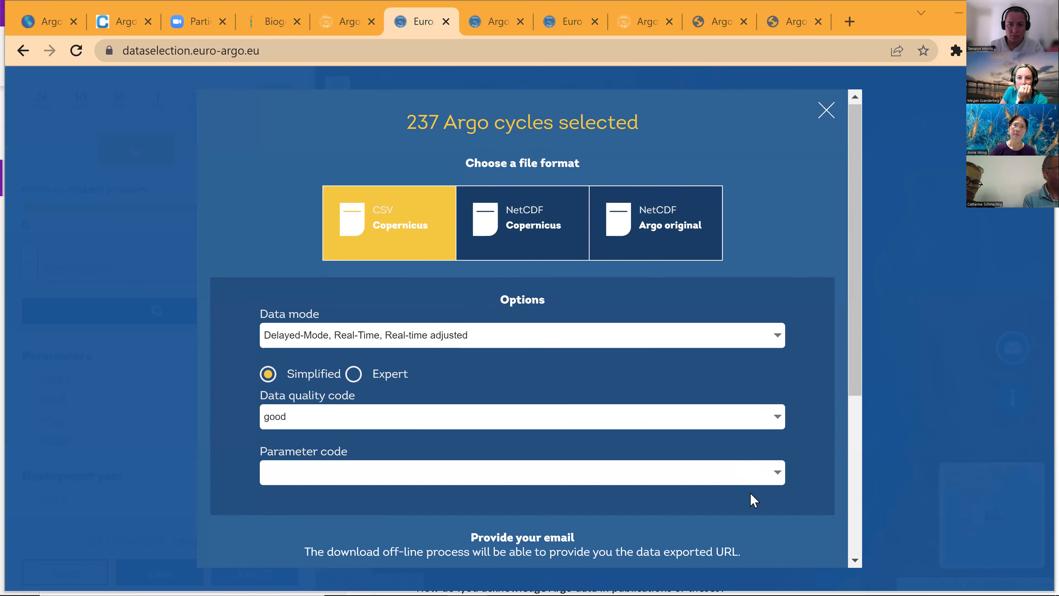
scroll(753, 500, "down", 3)
scroll(746, 490, "down", 1)
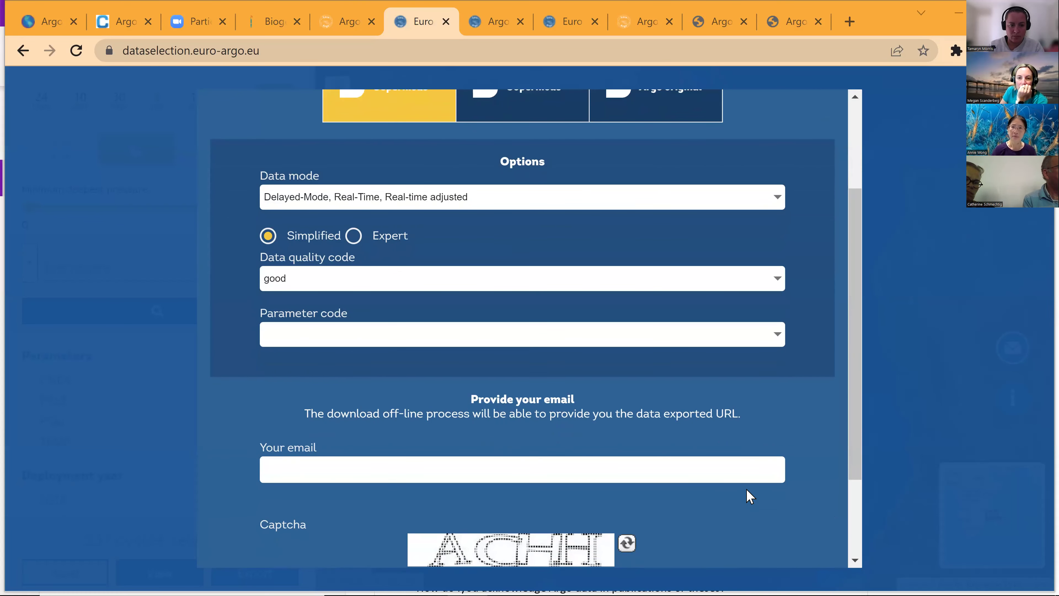
scroll(746, 489, "down", 1)
scroll(768, 521, "down", 1)
scroll(768, 519, "down", 3)
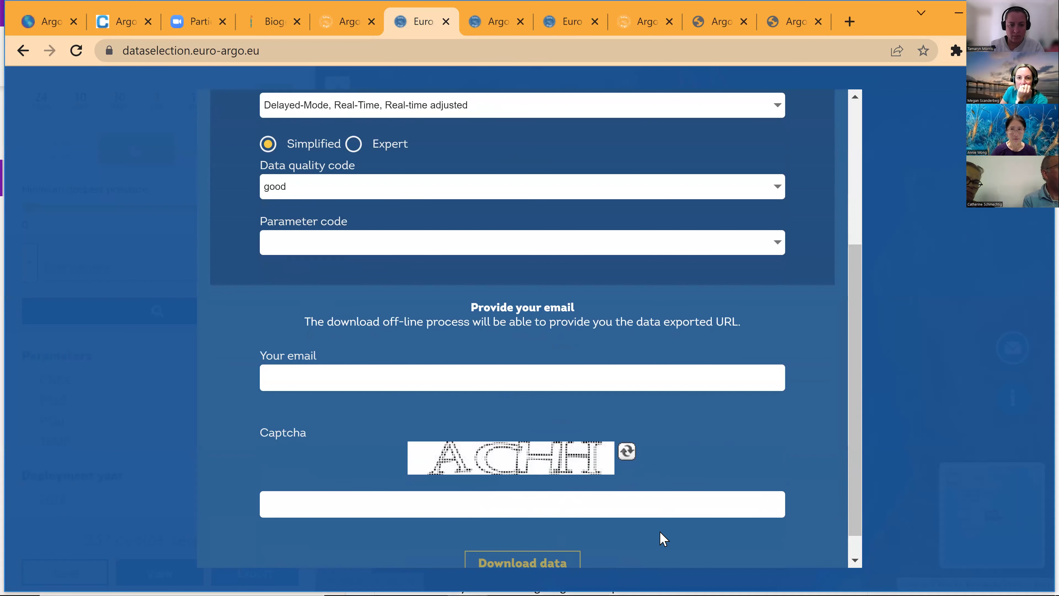
scroll(605, 548, "down", 1)
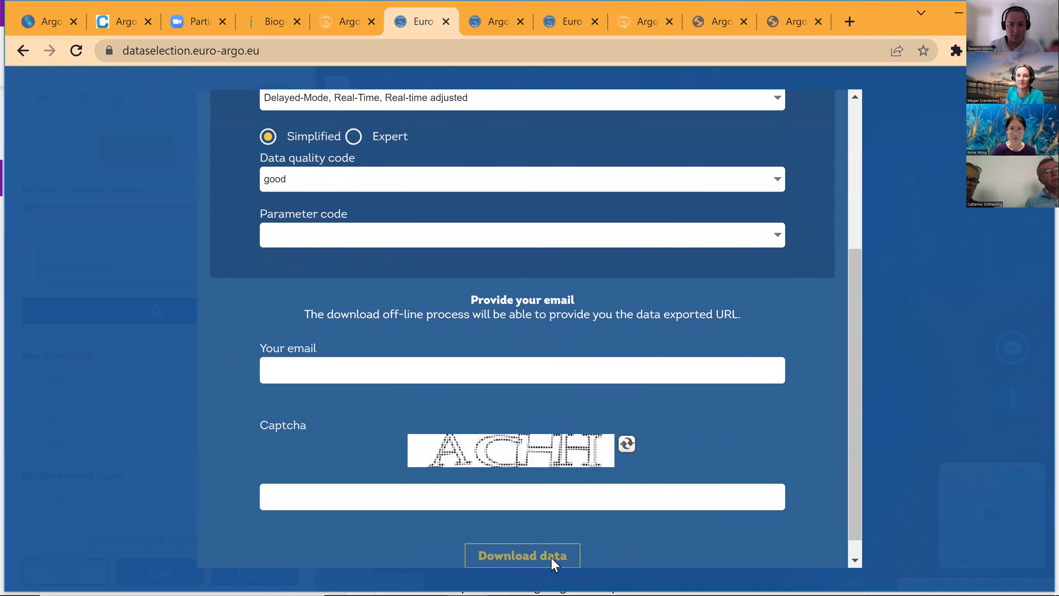